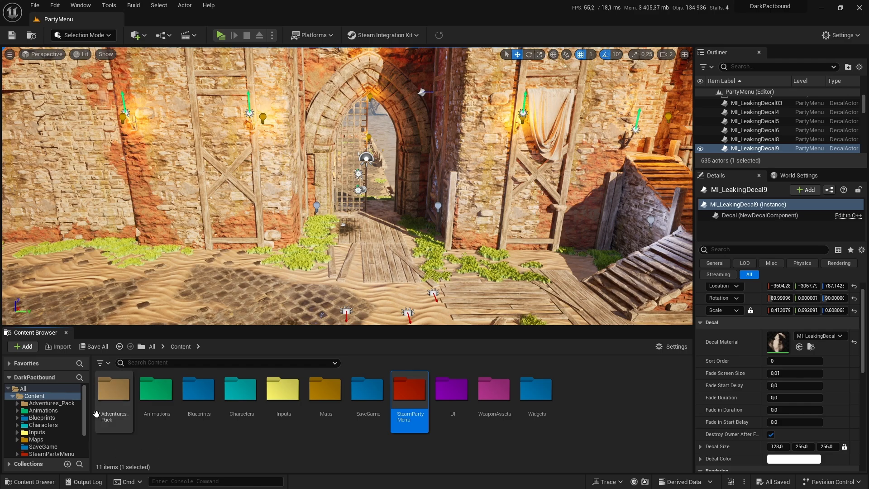
# Step: Run the PartyMenu level in a preview window, reposition that window, and open the player's party panel
pyautogui.click(113, 388)
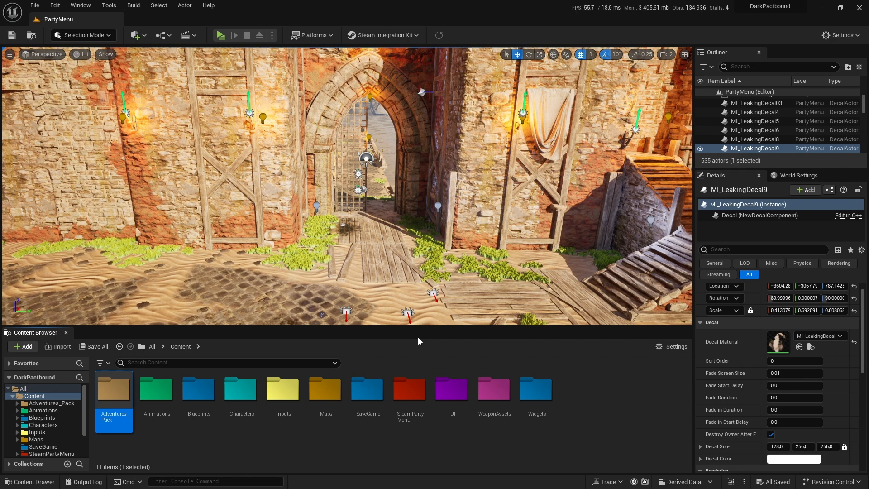
pyautogui.click(221, 35)
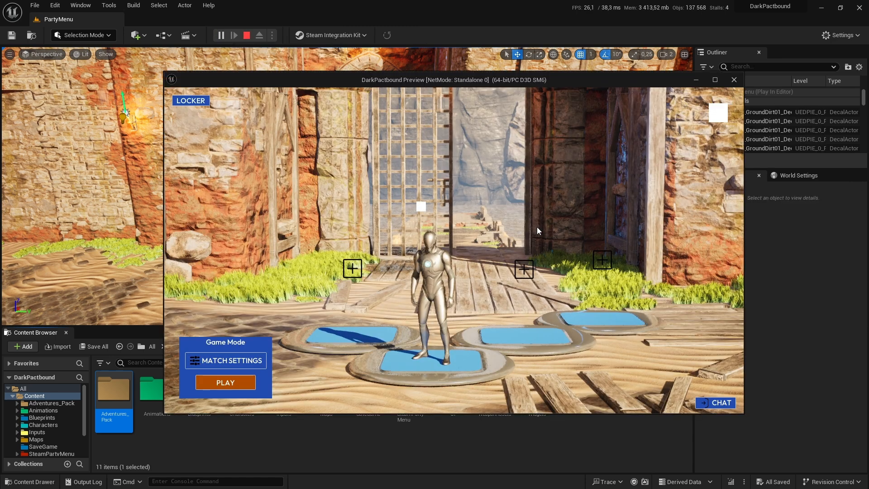
pyautogui.moveTo(485, 79); pyautogui.dragTo(455, 78)
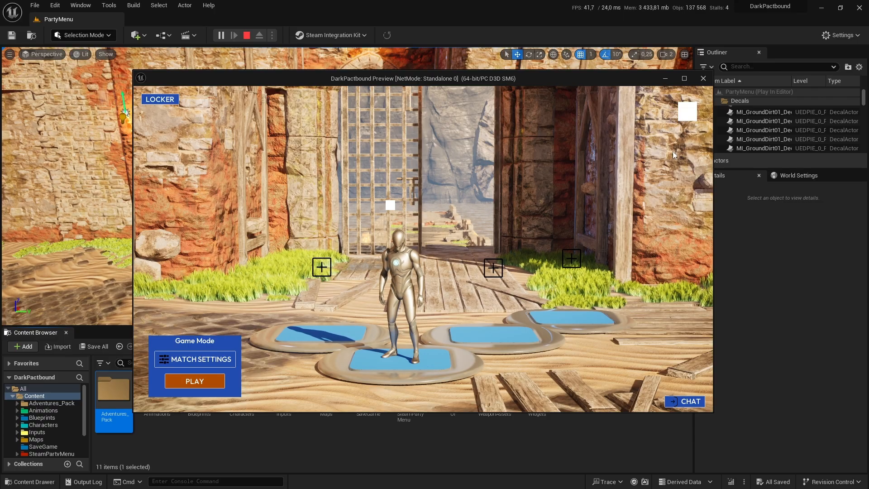
pyautogui.click(687, 112)
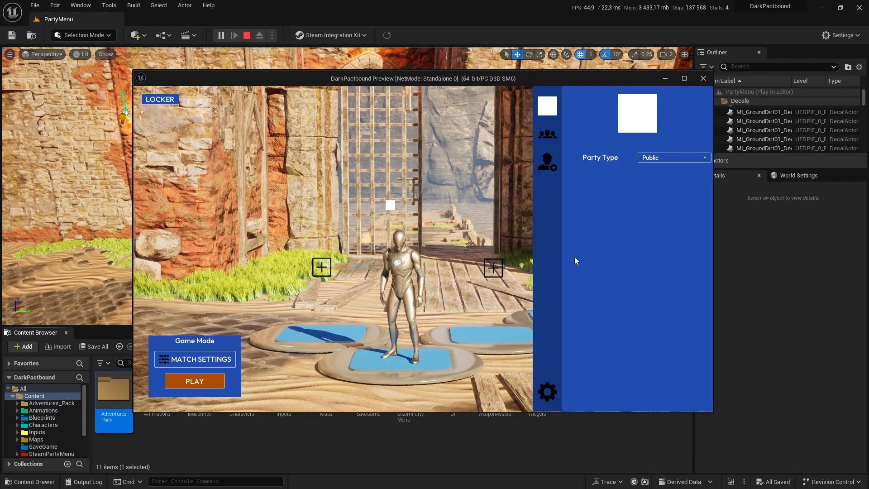
# Step: Set the Lobby Music volume to 0% in the running game's audio settings and close the preview
pyautogui.click(556, 385)
pyautogui.click(196, 99)
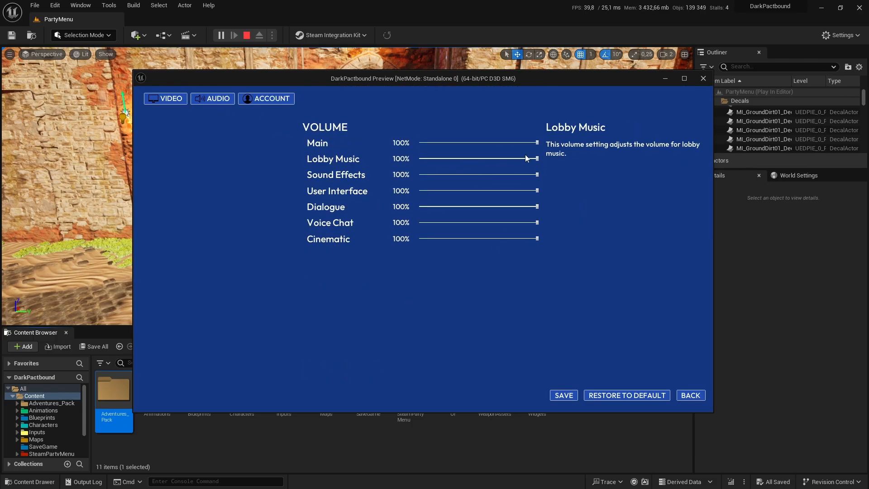
pyautogui.moveTo(536, 158); pyautogui.dragTo(419, 159)
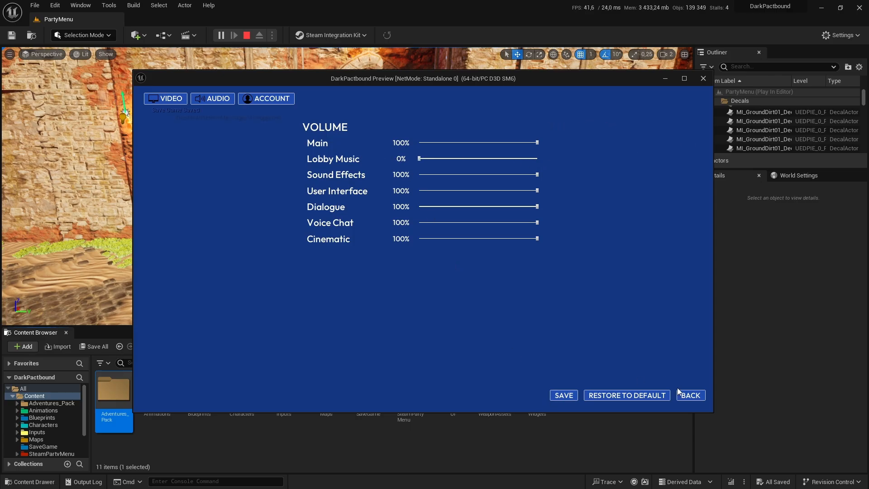
pyautogui.click(690, 395)
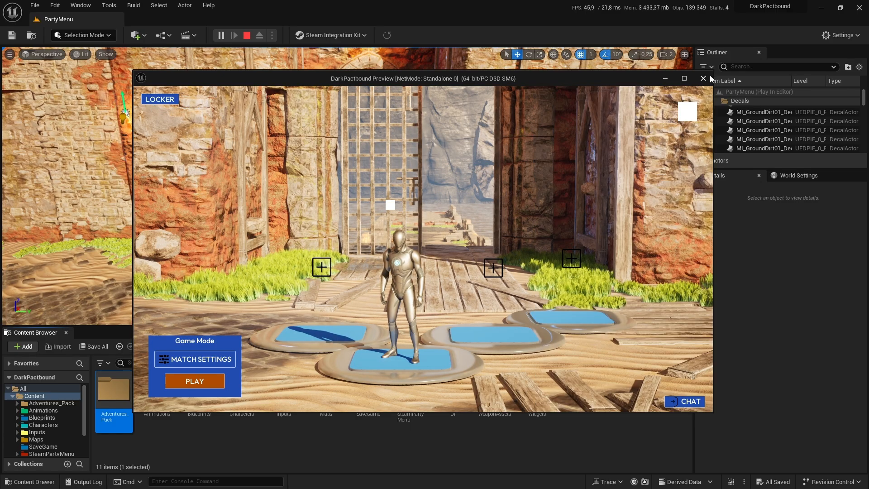
pyautogui.click(704, 78)
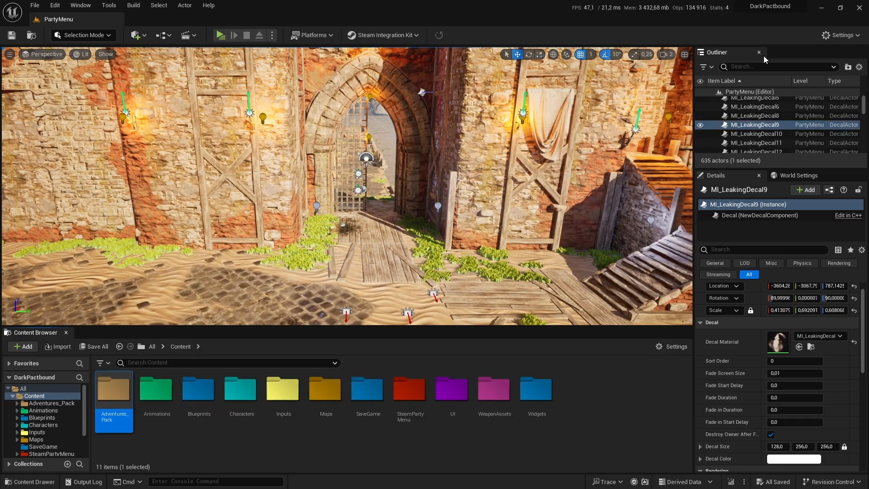
# Step: Find the level's ambient sound actor by filtering the Outliner for "soun" and open its Elegant_Tech_Cue sound cue
pyautogui.click(747, 65)
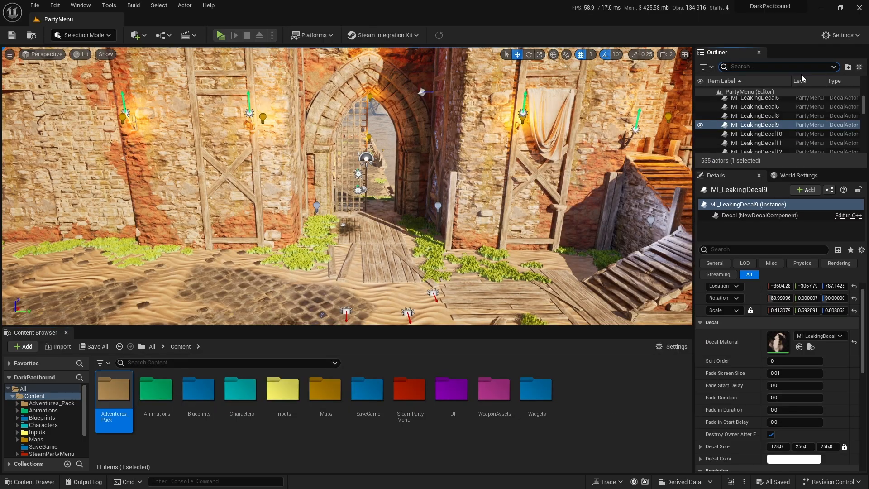
pyautogui.write('soun')
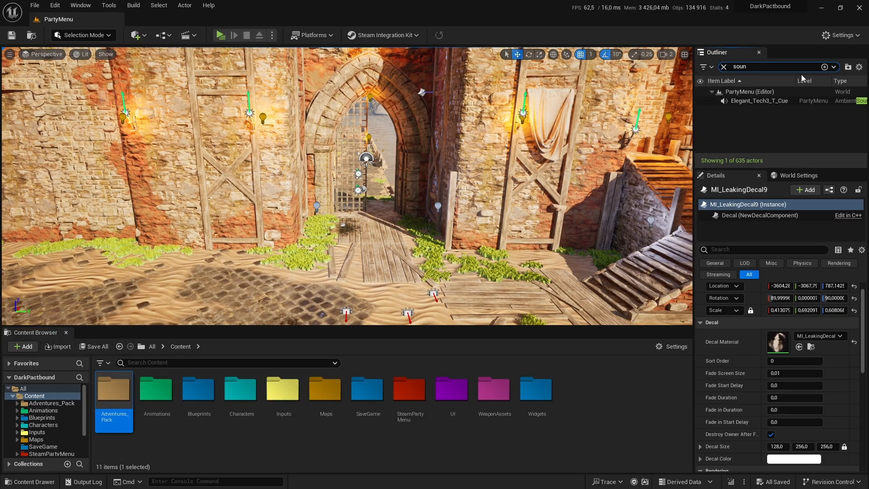
pyautogui.click(778, 102)
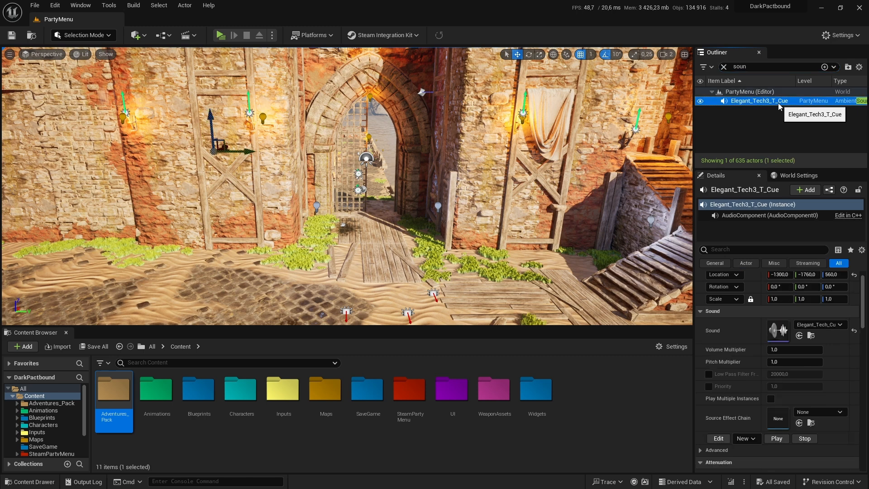
pyautogui.click(811, 335)
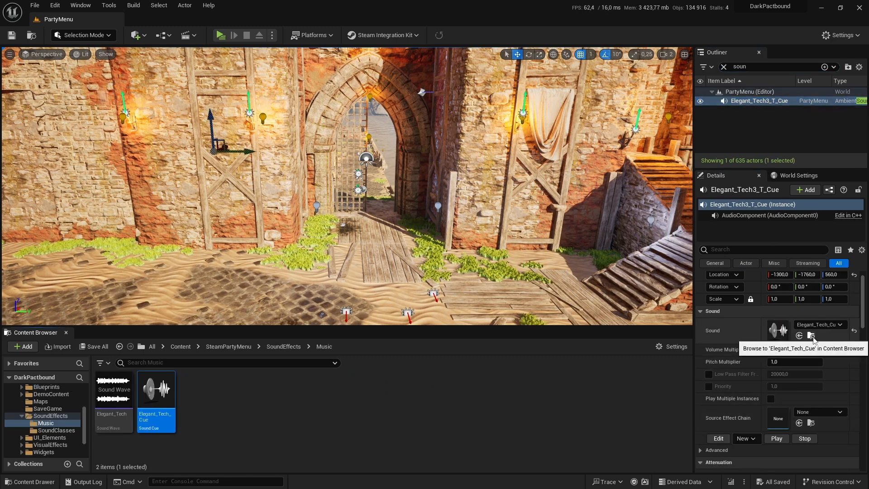
pyautogui.doubleClick(150, 418)
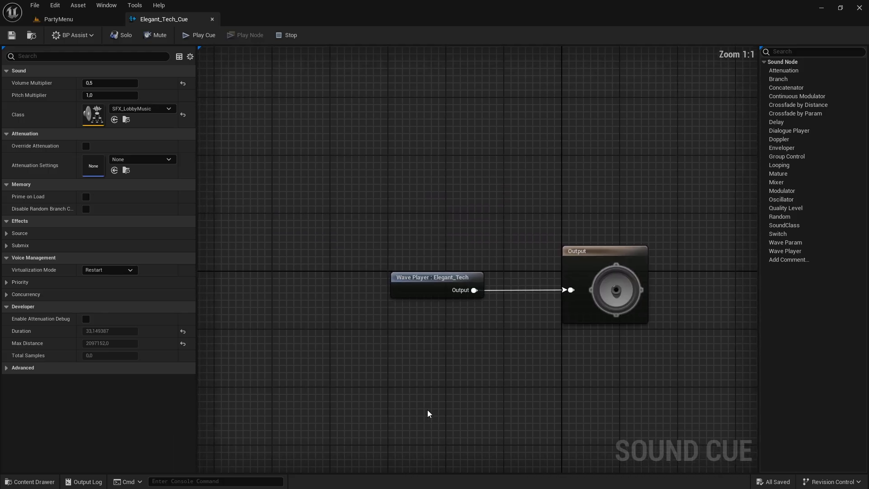
# Step: Enable looping on the Elegant_Tech Wave Player node, then save and close the sound cue
pyautogui.click(416, 277)
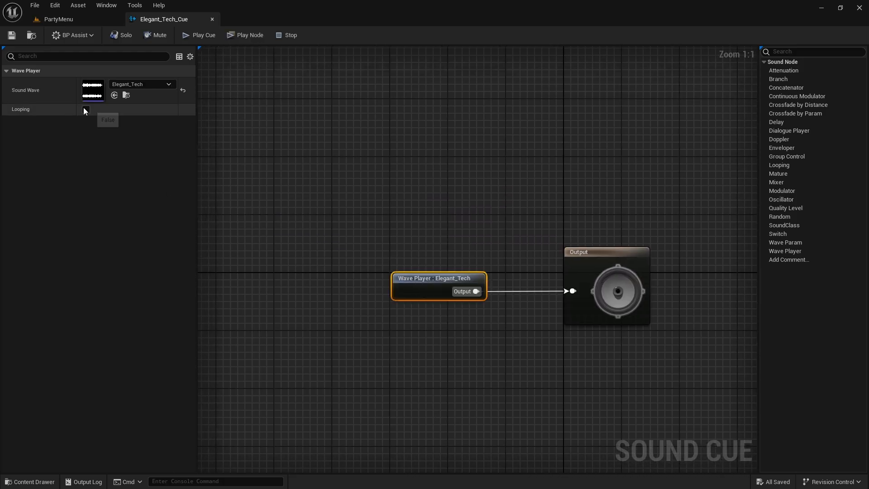
pyautogui.click(86, 109)
pyautogui.click(11, 35)
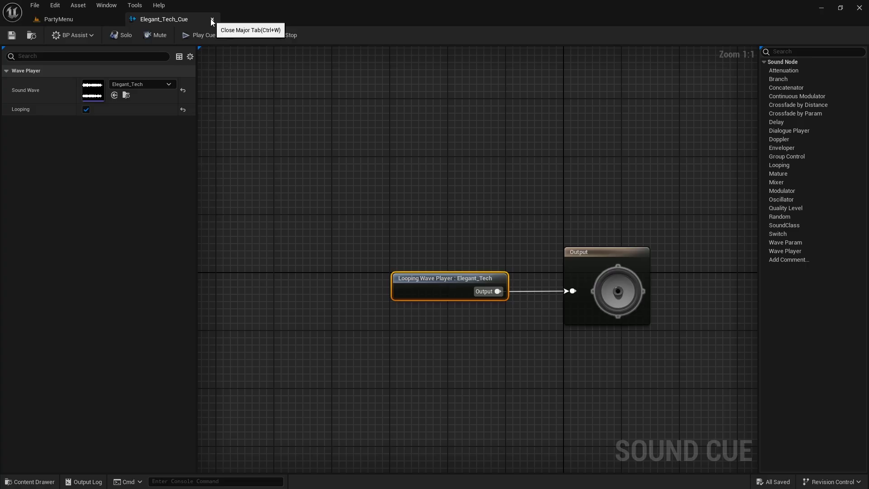
pyautogui.click(212, 20)
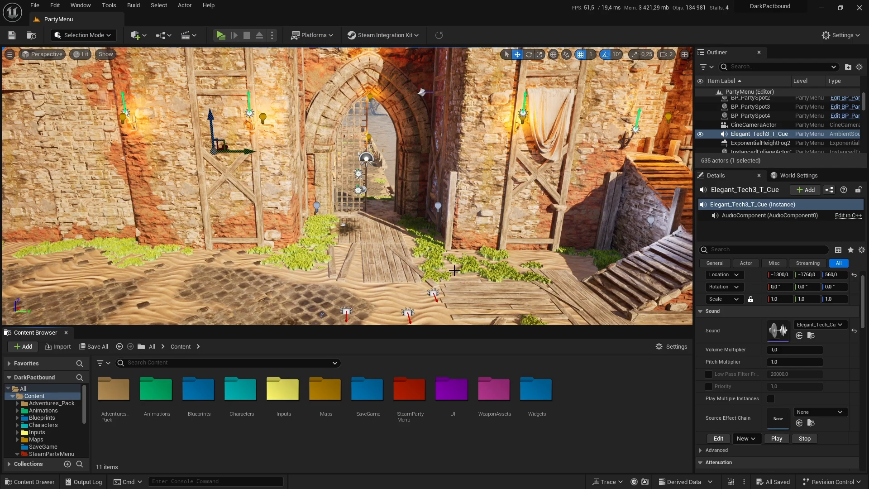
# Step: Play-test the PartyMenu level briefly and end the preview
pyautogui.click(223, 36)
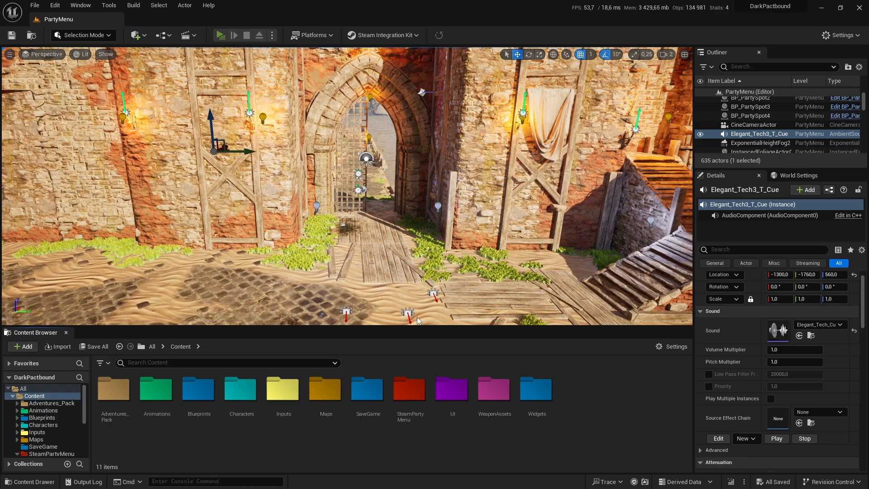
pyautogui.click(702, 78)
# Step: Open the BP_GC_PartyAvatar blueprint from the SteamPartyMenu/Blueprints/Core folder
pyautogui.doubleClick(395, 406)
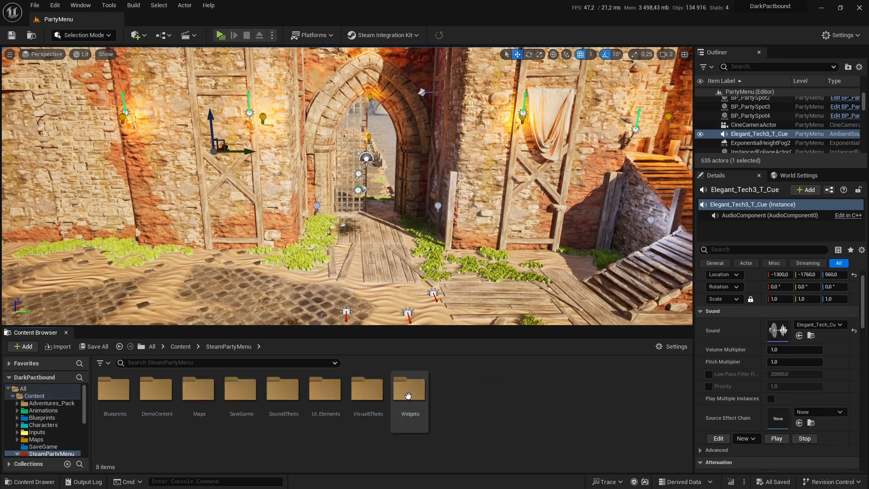
pyautogui.doubleClick(125, 403)
pyautogui.doubleClick(126, 414)
pyautogui.doubleClick(126, 421)
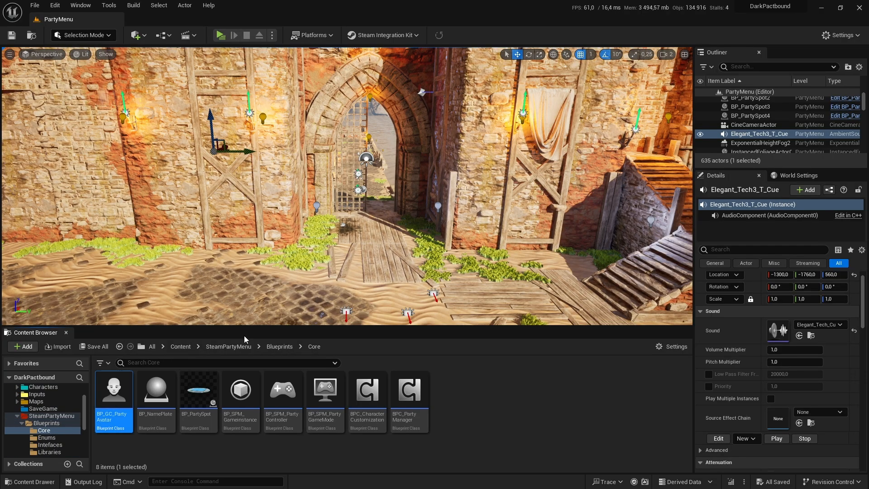
pyautogui.scroll(-3, 324, 132)
pyautogui.scroll(1, 203, 168)
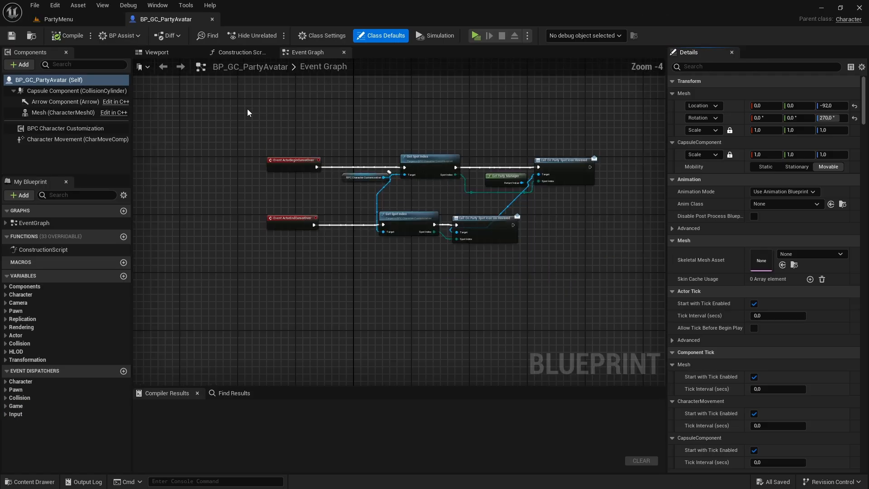
# Step: Inspect the party avatar's Mesh component in the 3D preview and the properties of its BPC Character Customization component
pyautogui.click(59, 112)
pyautogui.click(157, 52)
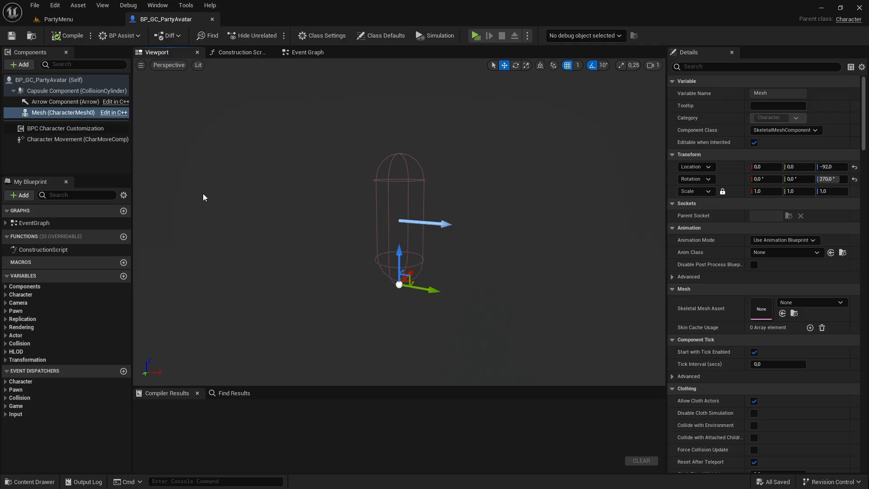
pyautogui.click(88, 129)
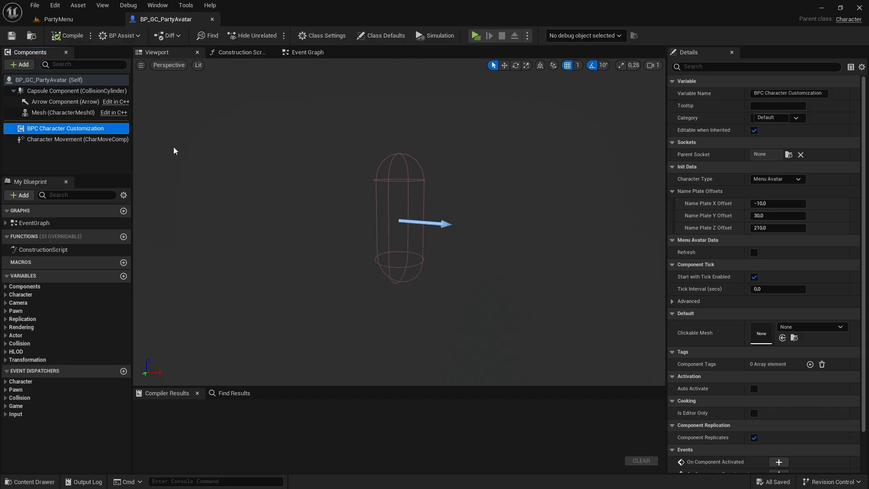
# Step: Open the DA_PM_Settings data asset from the SteamPartyMenu/Blueprints/Structures/DataAssets folder
pyautogui.click(89, 17)
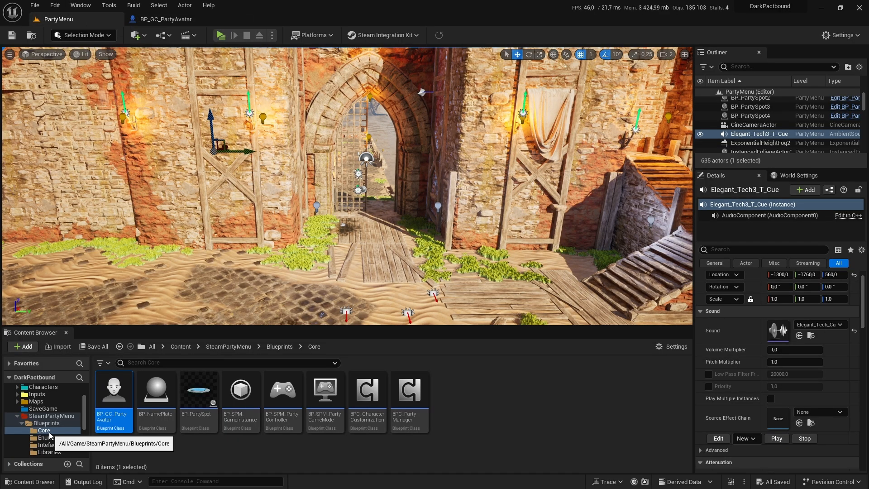
pyautogui.scroll(-3, 51, 436)
pyautogui.scroll(-1, 50, 436)
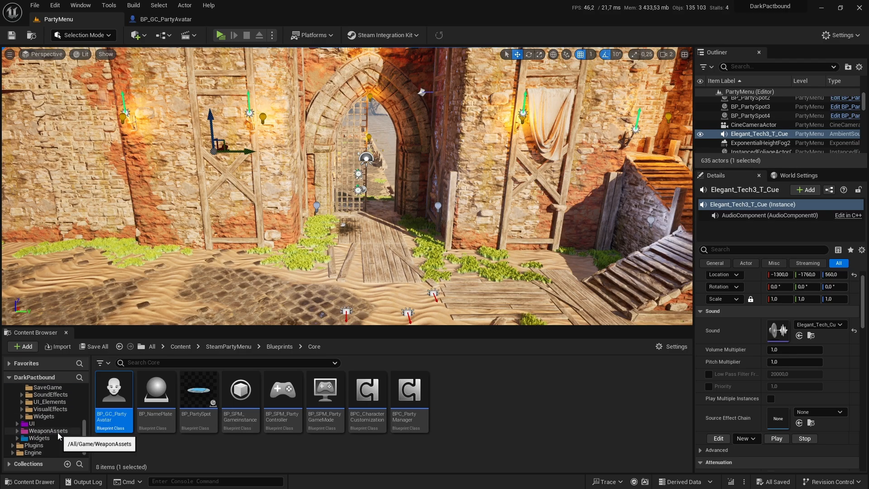
pyautogui.click(52, 394)
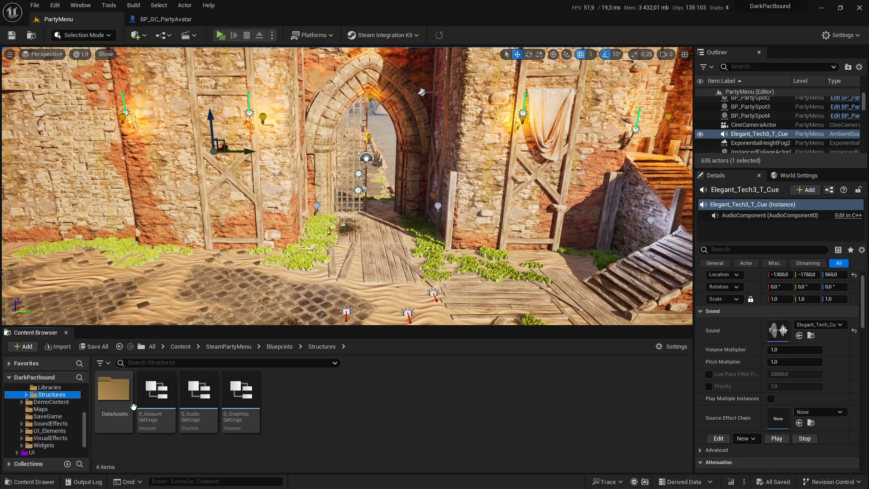
pyautogui.doubleClick(113, 389)
pyautogui.doubleClick(326, 390)
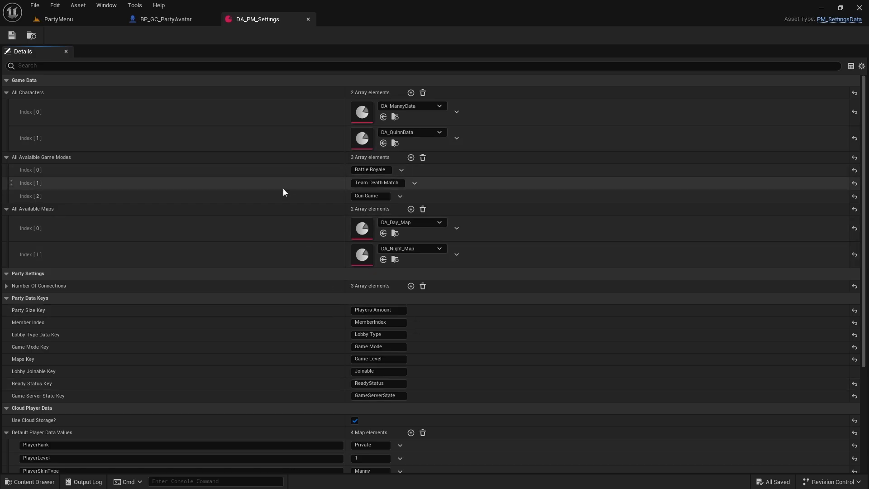
# Step: Review the DA_PM_Settings entries through the notification sounds and place its editor directly after the PartyMenu level
pyautogui.scroll(-4, 286, 294)
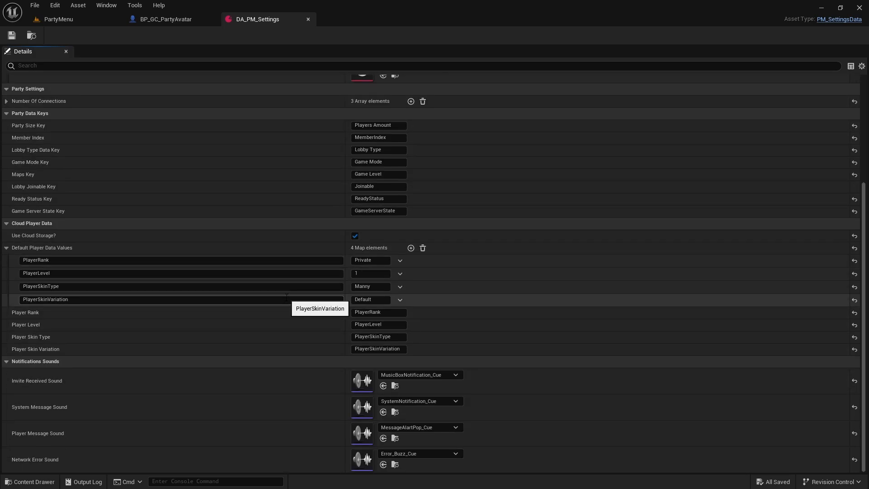
pyautogui.scroll(2, 286, 301)
pyautogui.scroll(2, 286, 299)
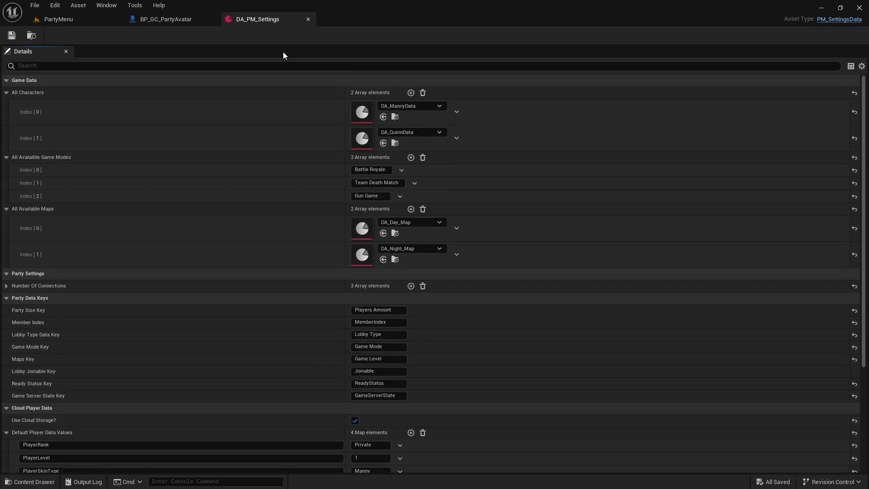
pyautogui.moveTo(234, 20); pyautogui.dragTo(129, 22)
# Step: Return to the PartyMenu level and open the BP_SPM_PartyController blueprint from the Blueprints/Core folder
pyautogui.click(115, 20)
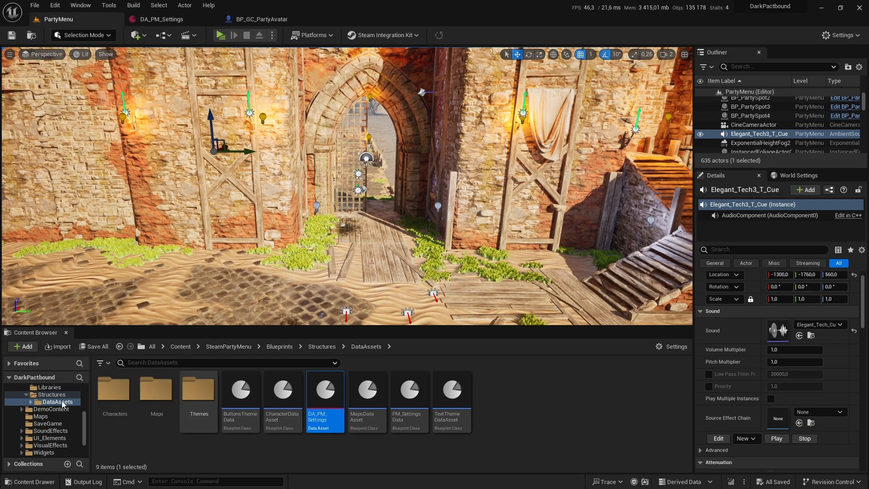
pyautogui.scroll(2, 69, 412)
pyautogui.click(65, 409)
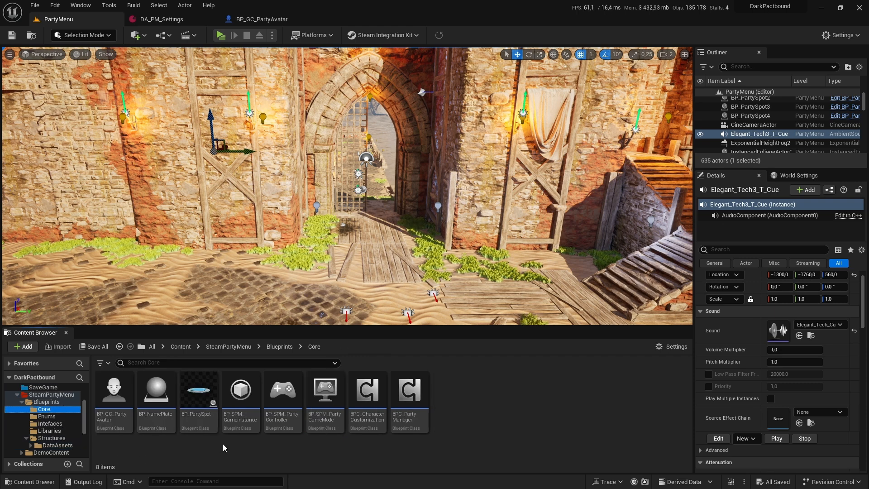
pyautogui.doubleClick(282, 393)
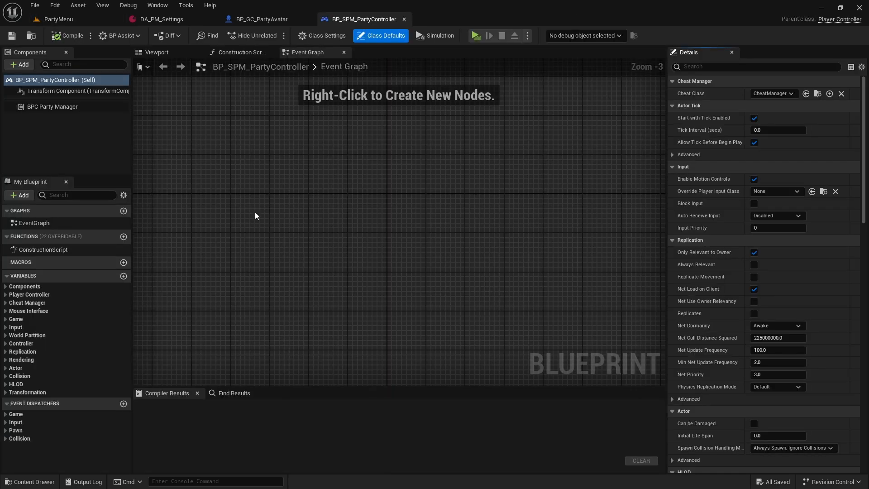
# Step: Examine the BPC Party Manager component's settings and Menu Avatar Class choices, then return to the PartyMenu level
pyautogui.click(63, 107)
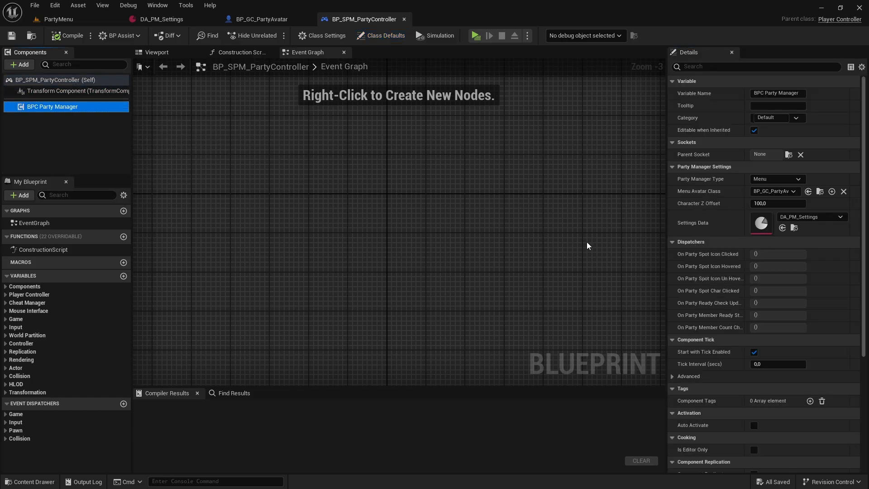
pyautogui.click(771, 191)
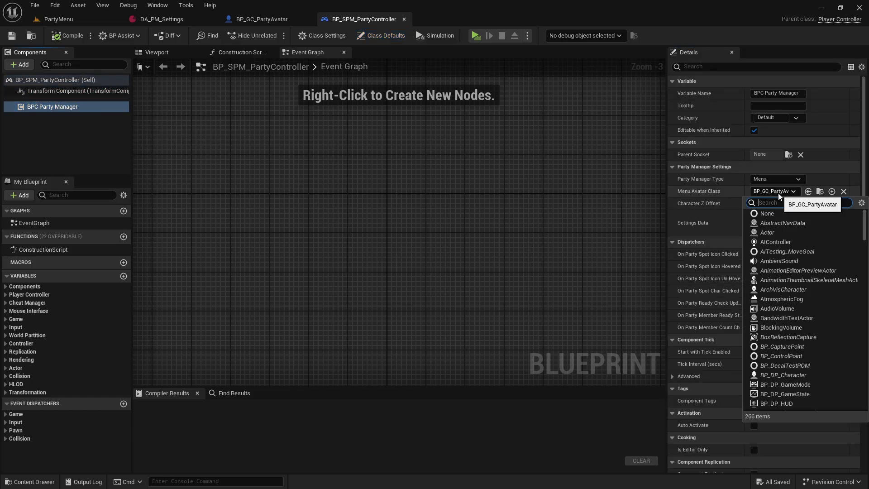
pyautogui.click(712, 194)
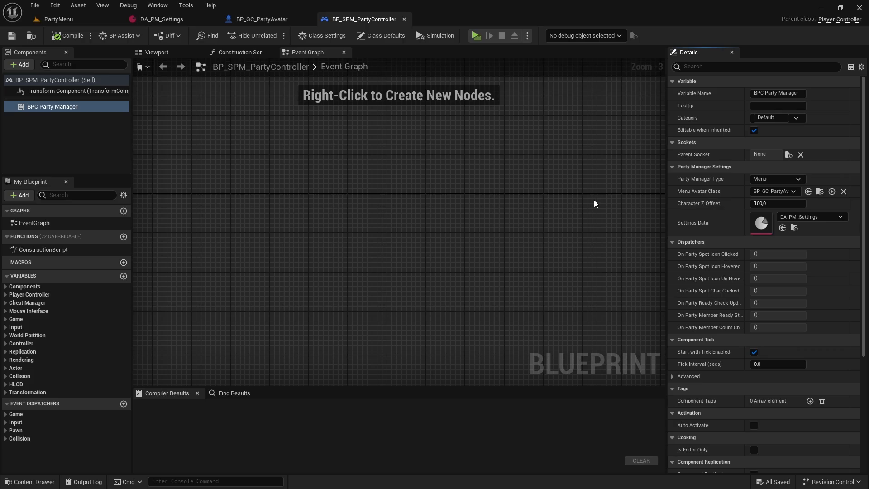
pyautogui.click(99, 19)
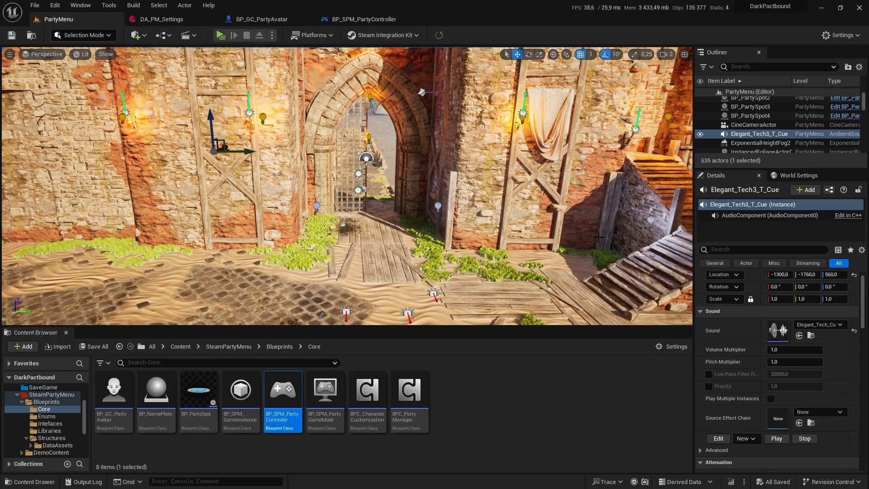
# Step: Show the PartyMenu level's World Settings and move the DA_PM_Settings editor after BP_SPM_PartyController
pyautogui.click(816, 177)
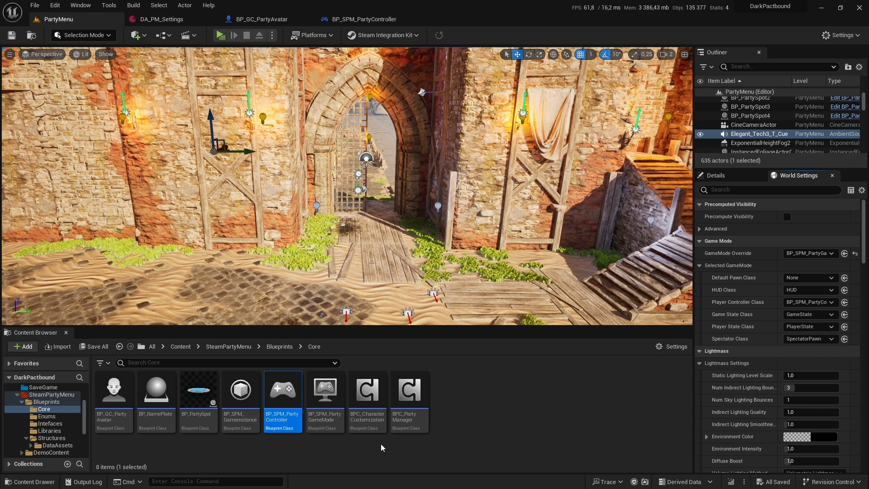
pyautogui.click(156, 19)
pyautogui.moveTo(156, 20); pyautogui.dragTo(378, 21)
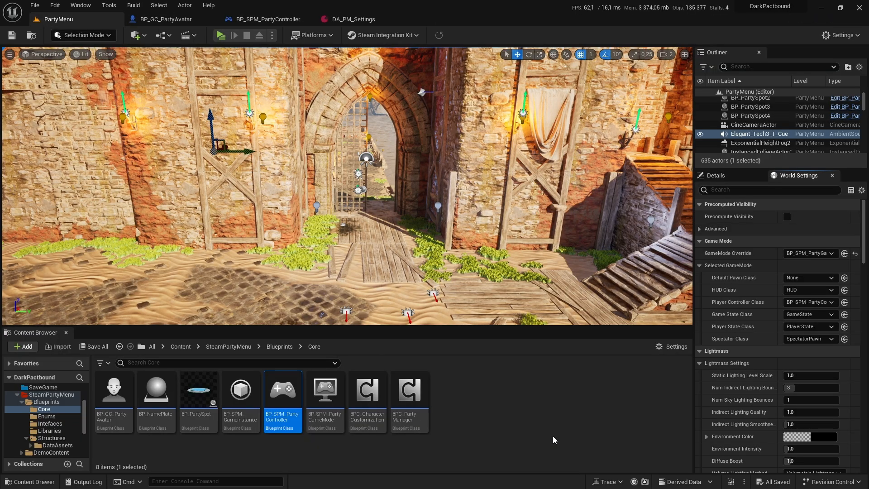
# Step: Open the DA_MannyData and DA_QuinnData assets referenced by the All Characters array in DA_PM_Settings
pyautogui.click(353, 19)
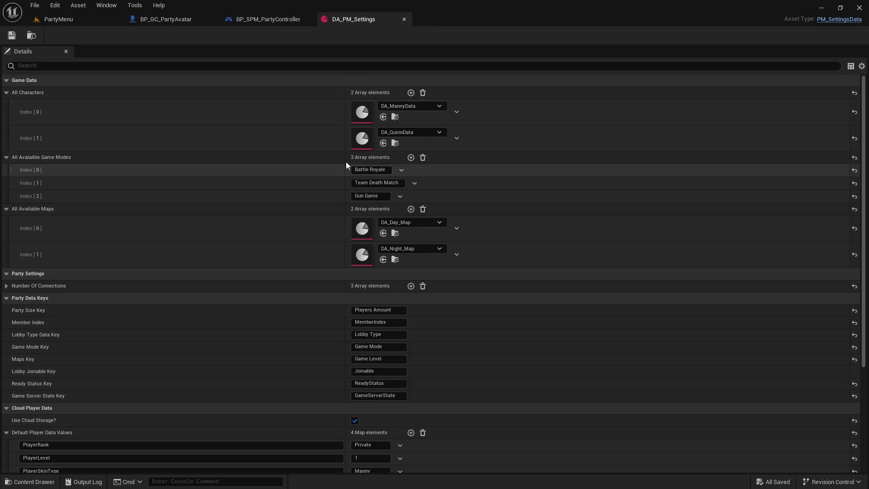
pyautogui.click(394, 118)
pyautogui.doubleClick(113, 391)
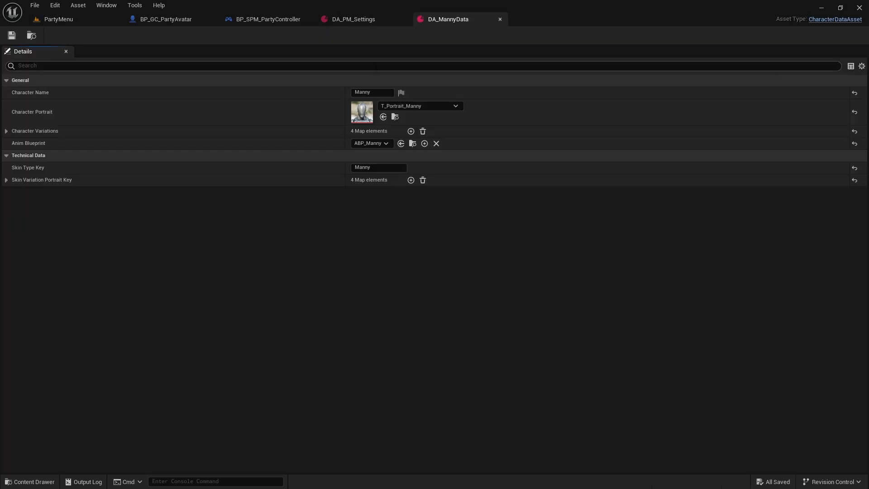
pyautogui.click(366, 19)
pyautogui.click(394, 143)
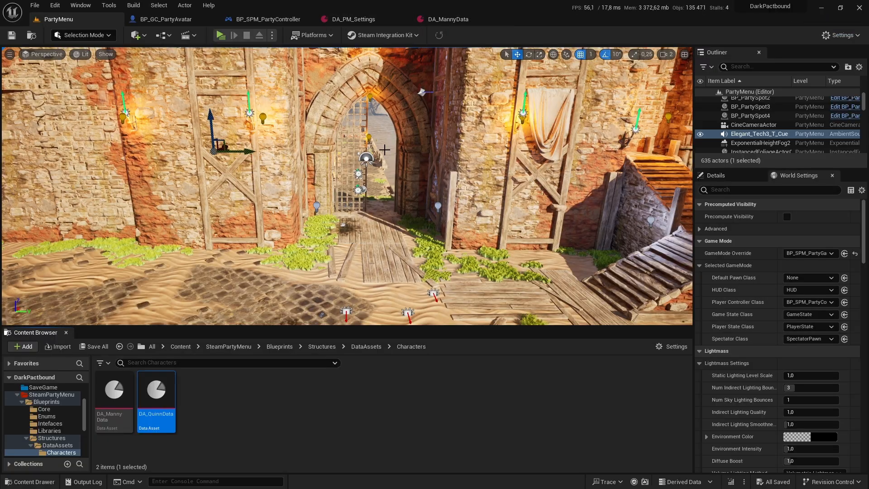
pyautogui.doubleClick(156, 402)
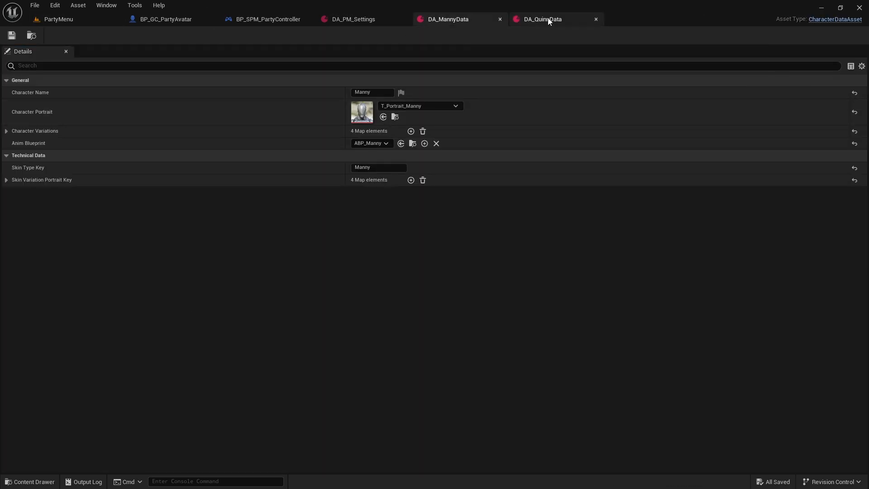
# Step: Play the PartyMenu level, try the Quinn character type in the locker, and end the preview
pyautogui.click(103, 19)
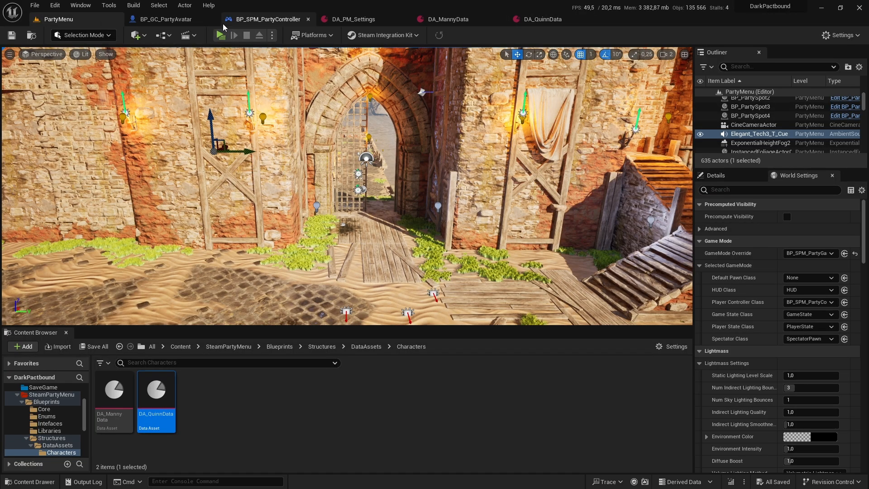
pyautogui.hotkey('alt', 'p')
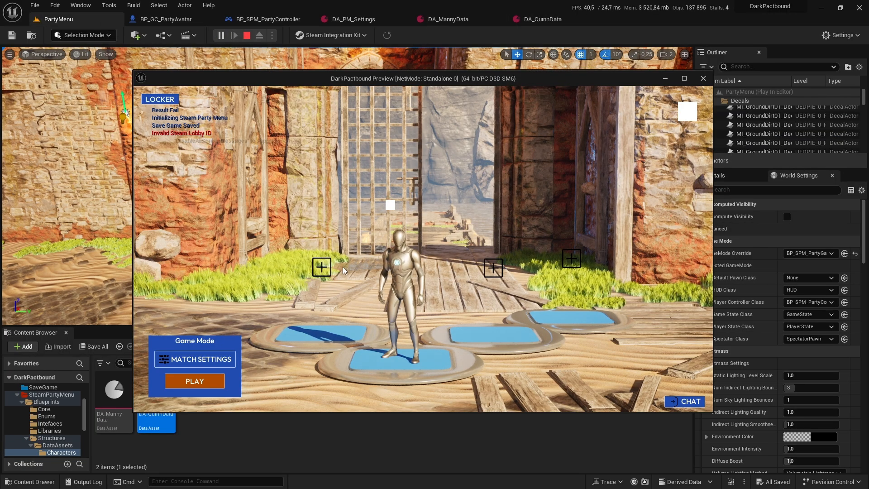
pyautogui.click(160, 99)
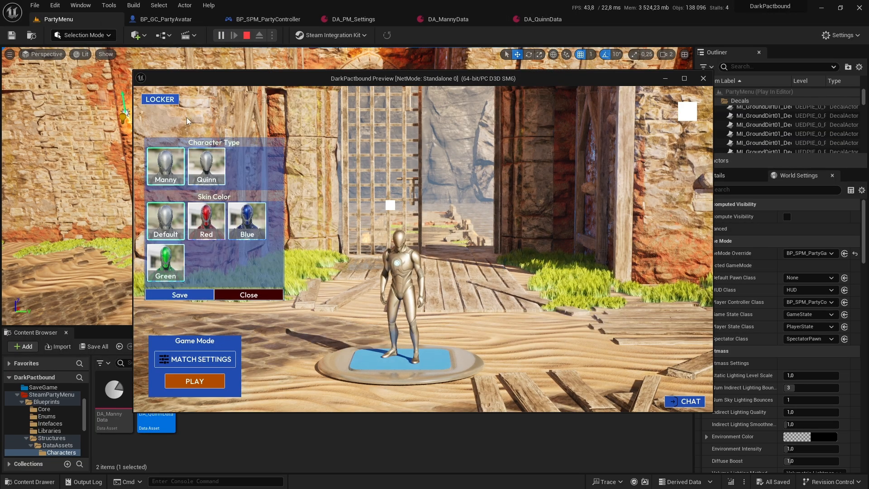
pyautogui.click(207, 167)
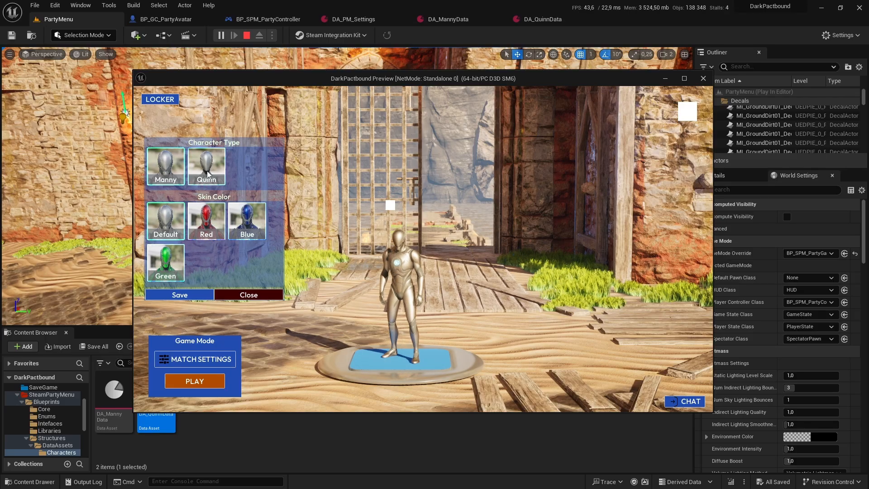
pyautogui.click(703, 79)
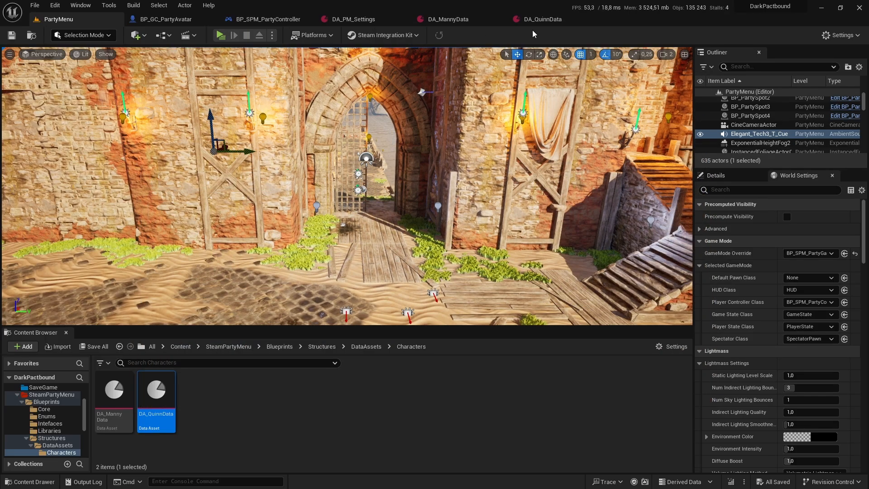
# Step: Review the default player data values in DA_PM_Settings and check the default avatar in a PartyMenu preview
pyautogui.click(355, 19)
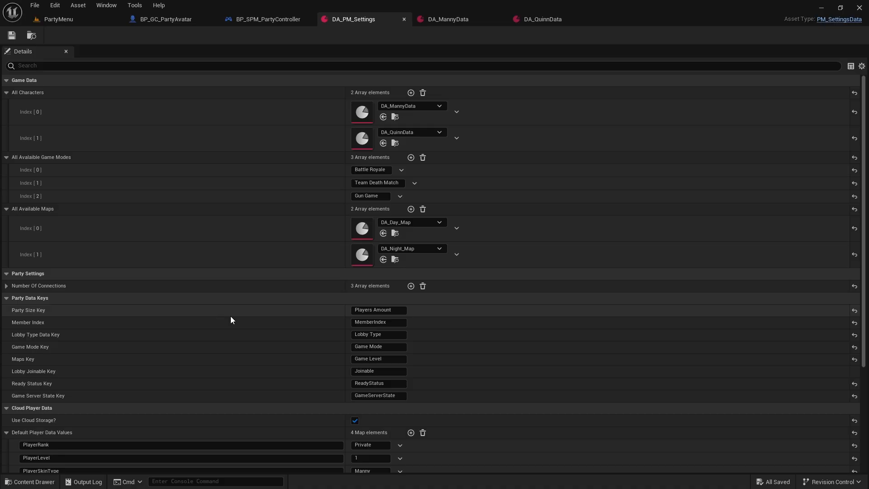
pyautogui.scroll(-5, 217, 335)
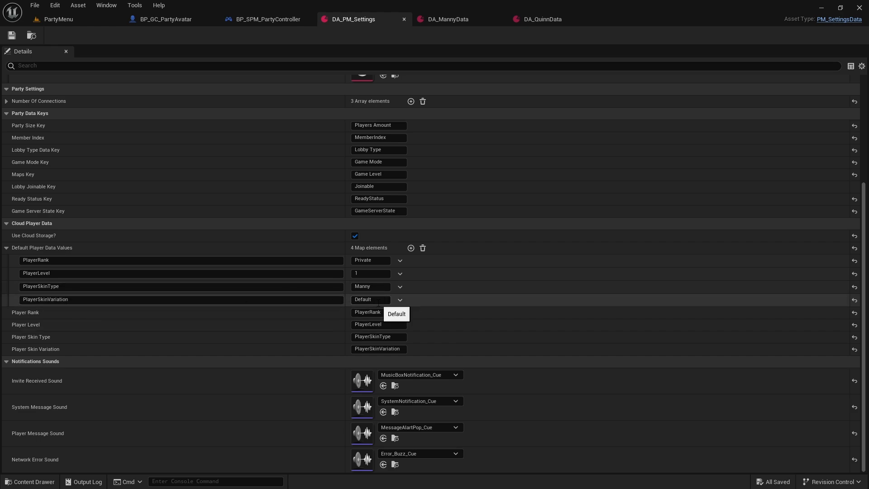
pyautogui.click(54, 19)
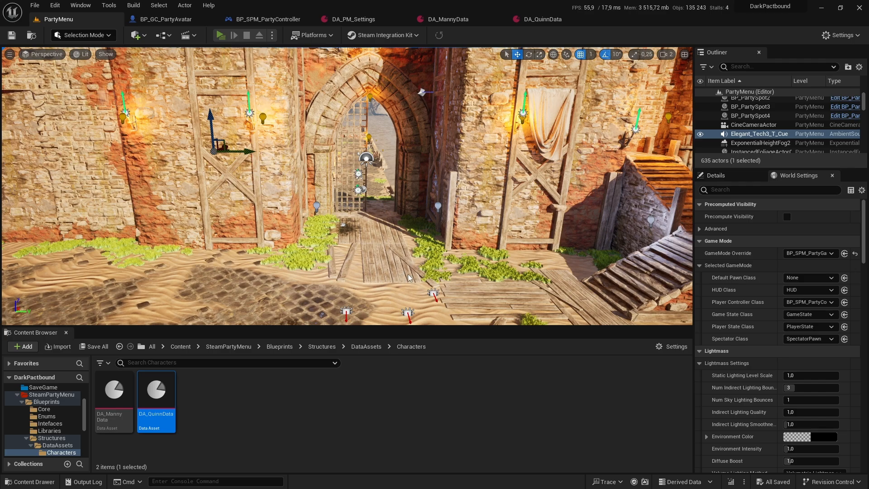
pyautogui.hotkey('alt', 'p')
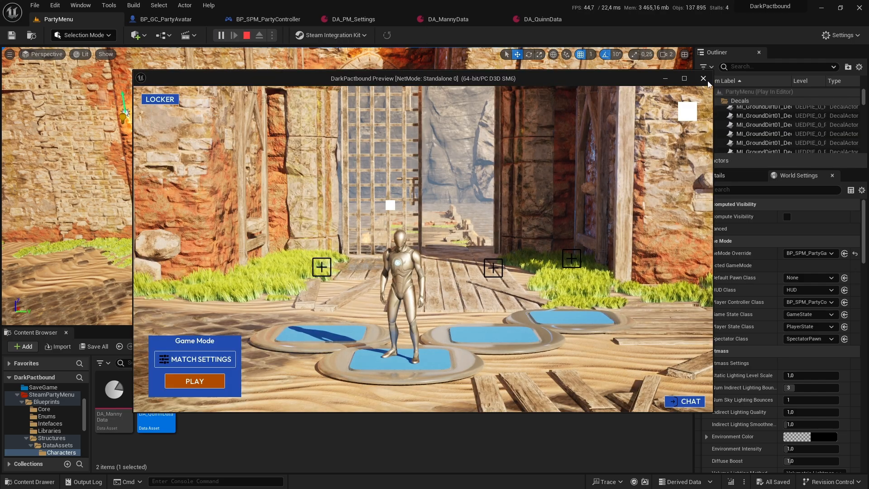
pyautogui.click(704, 79)
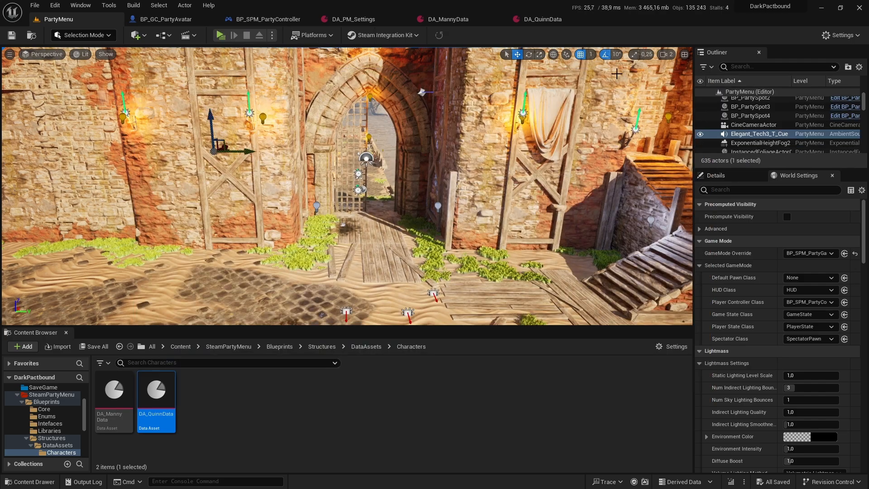
# Step: Set the default PlayerSkinVariation value to Red in DA_PM_Settings and save the asset
pyautogui.click(452, 24)
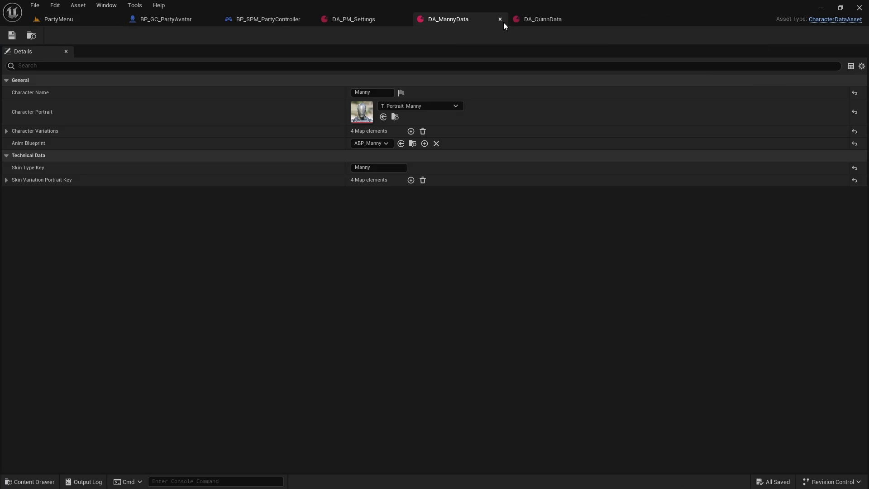
pyautogui.click(348, 20)
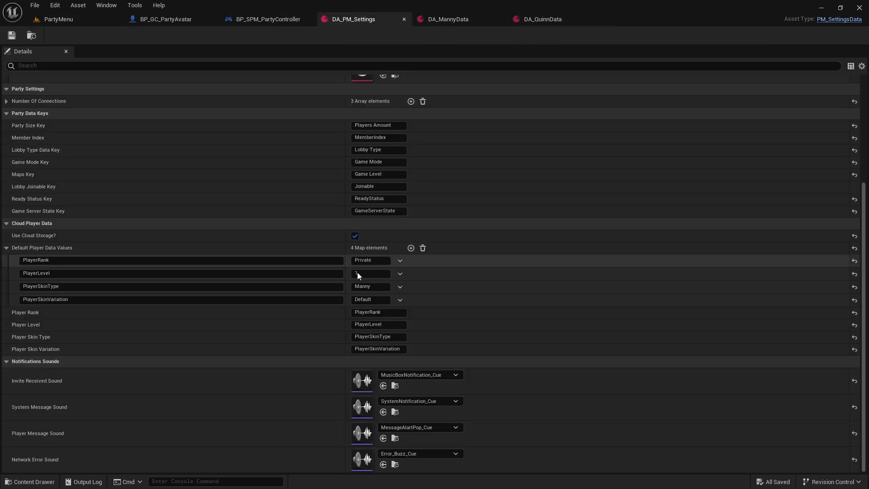
pyautogui.click(378, 299)
pyautogui.write('Red')
pyautogui.press('Return')
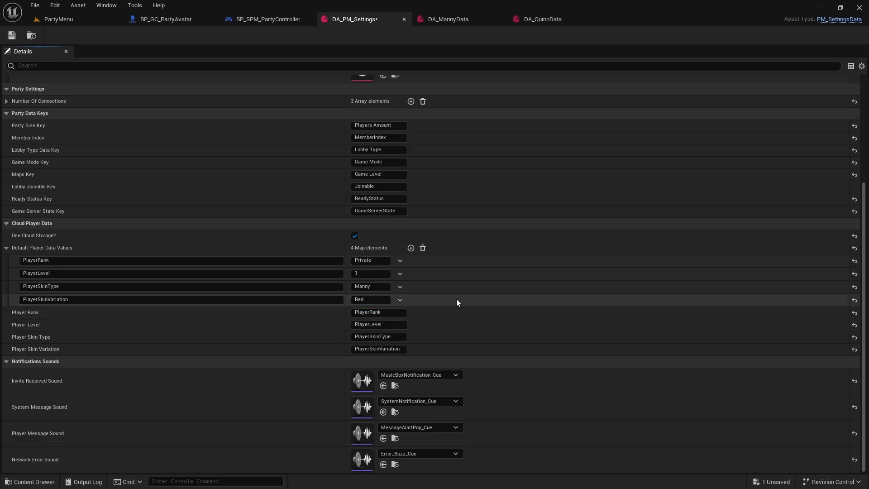
pyautogui.click(11, 35)
# Step: Return to the PartyMenu level and play it to check the avatar's skin, then end the preview
pyautogui.click(59, 19)
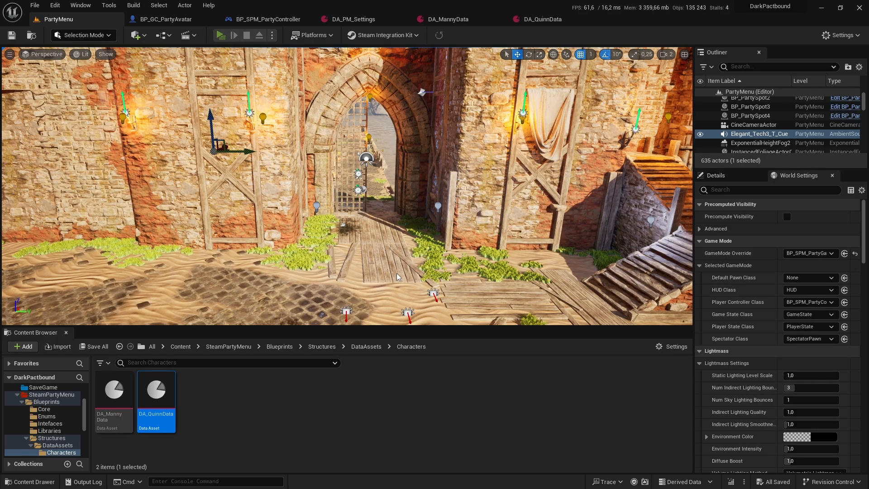
pyautogui.hotkey('alt', 'p')
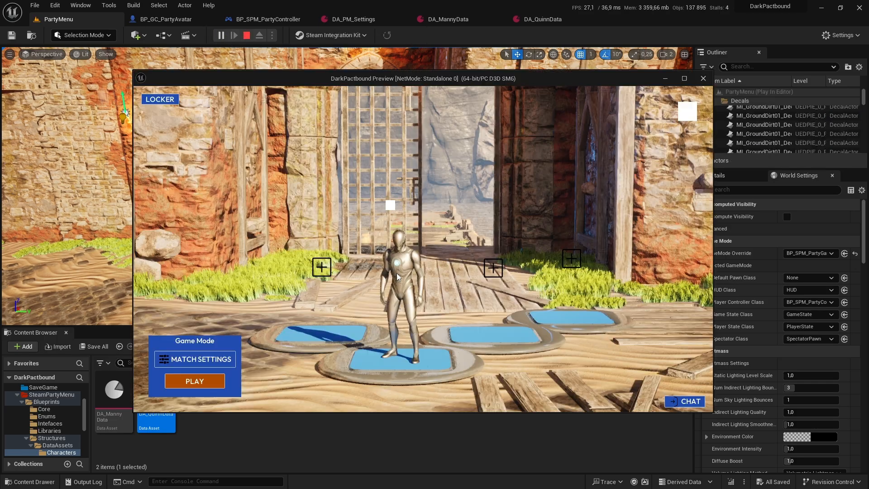
pyautogui.click(703, 82)
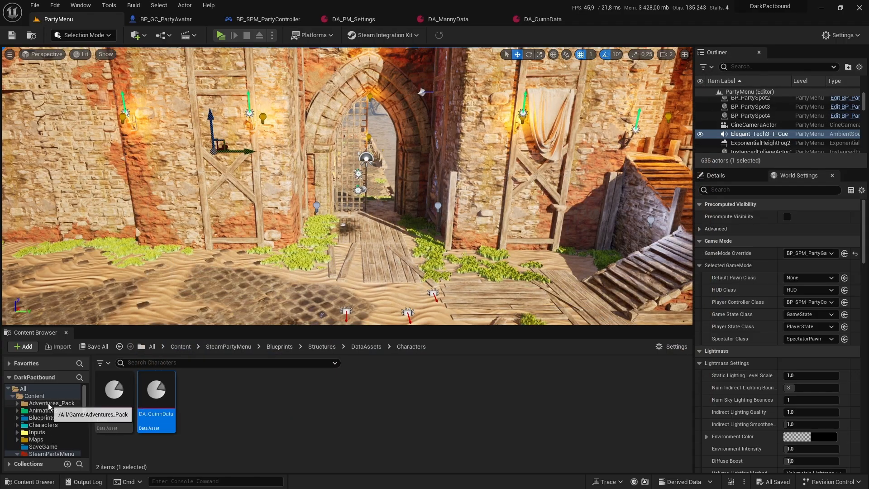
# Step: Delete SPM_SaveGame.sav from the project's Saved/SaveGames folder in File Explorer and return to the editor
pyautogui.click(34, 395)
pyautogui.rightClick(41, 396)
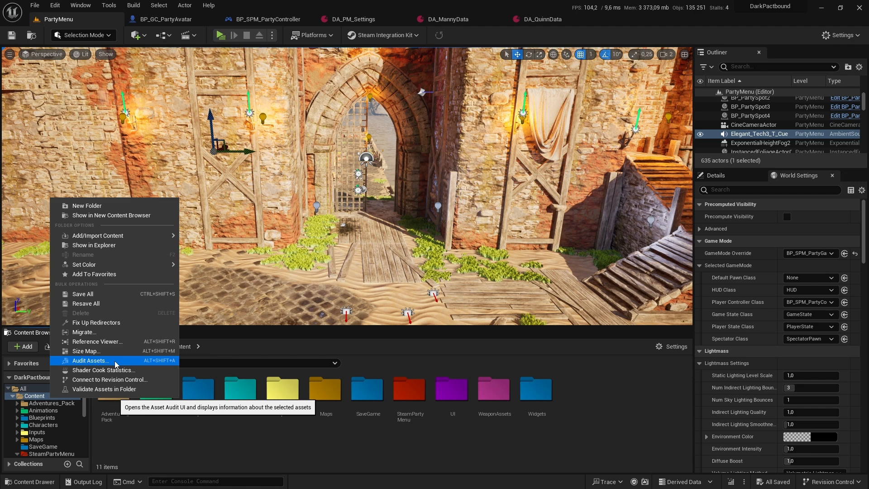
pyautogui.click(93, 245)
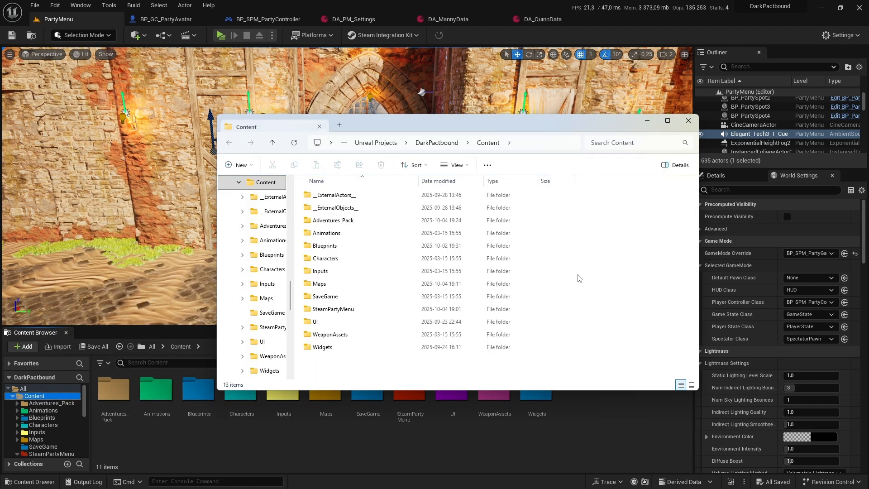
pyautogui.click(435, 143)
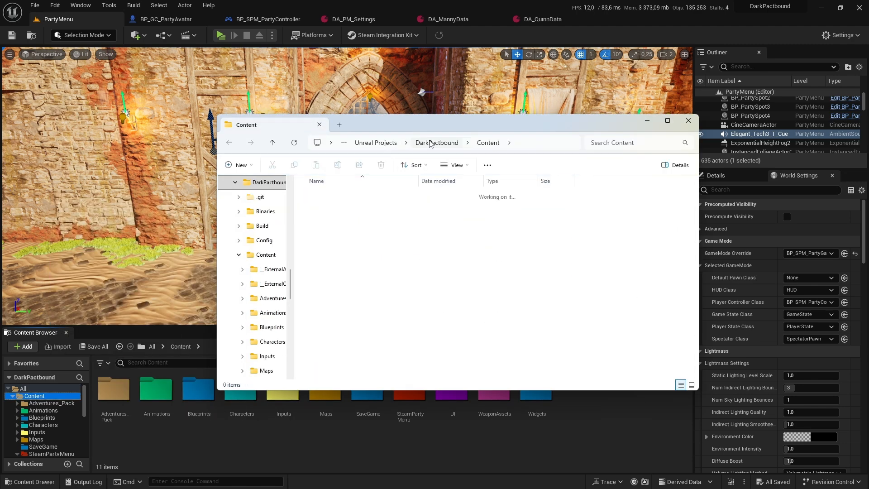
pyautogui.doubleClick(335, 294)
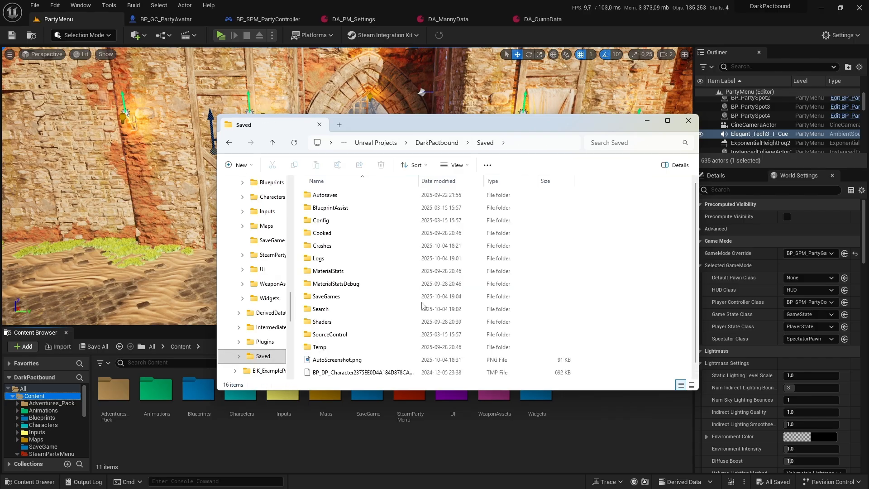
pyautogui.doubleClick(328, 296)
pyautogui.click(355, 195)
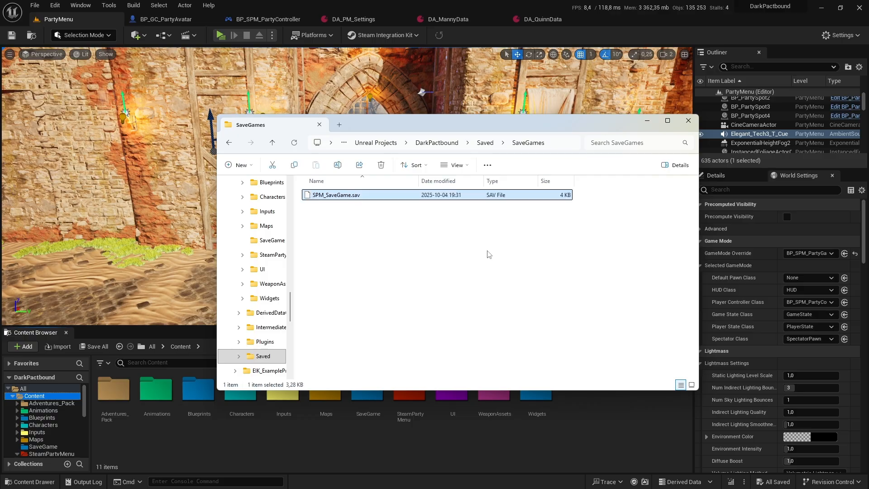
pyautogui.press('Delete')
pyautogui.click(688, 121)
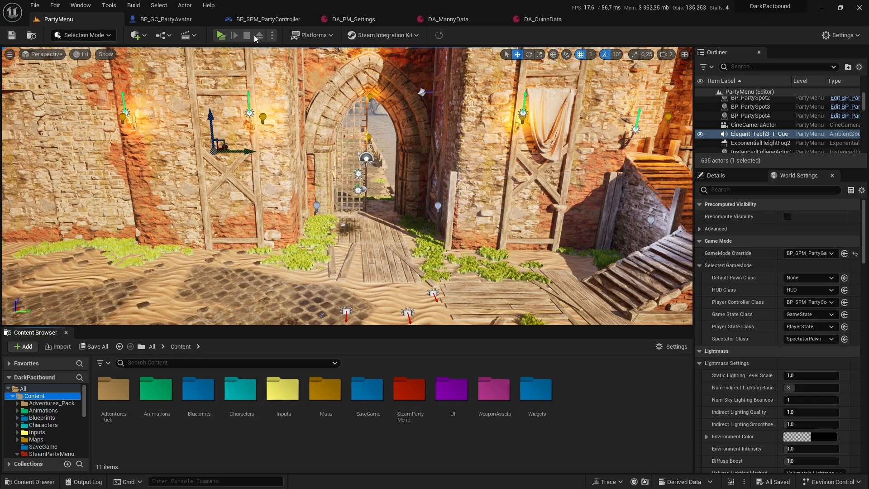
# Step: Play the PartyMenu level, set the Lobby Music volume to 0% in its audio settings, and leave the settings screen
pyautogui.click(220, 36)
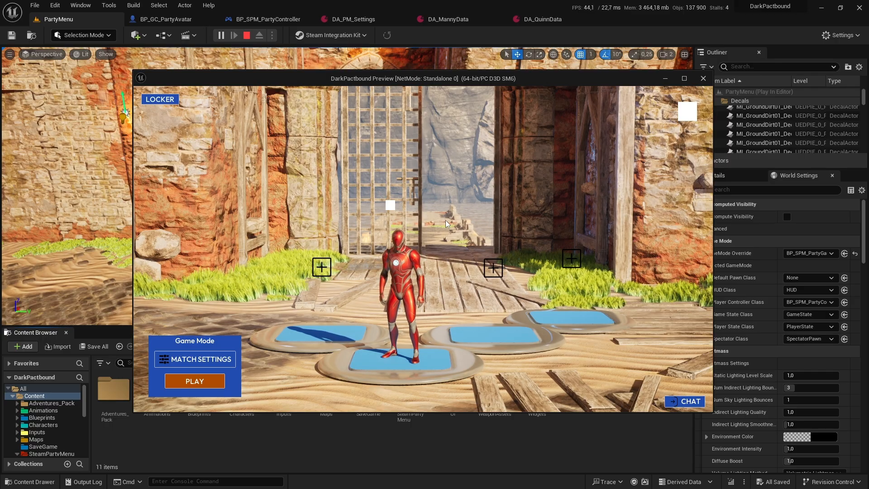
pyautogui.click(689, 113)
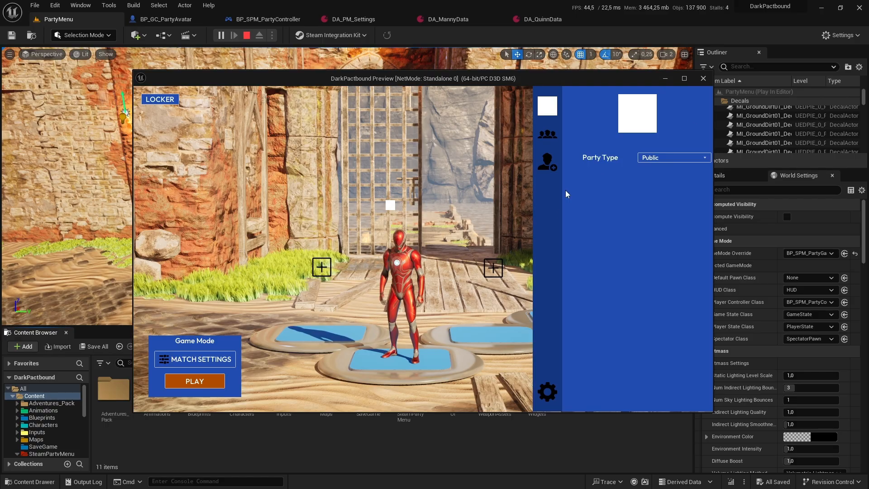
pyautogui.click(551, 389)
pyautogui.click(256, 100)
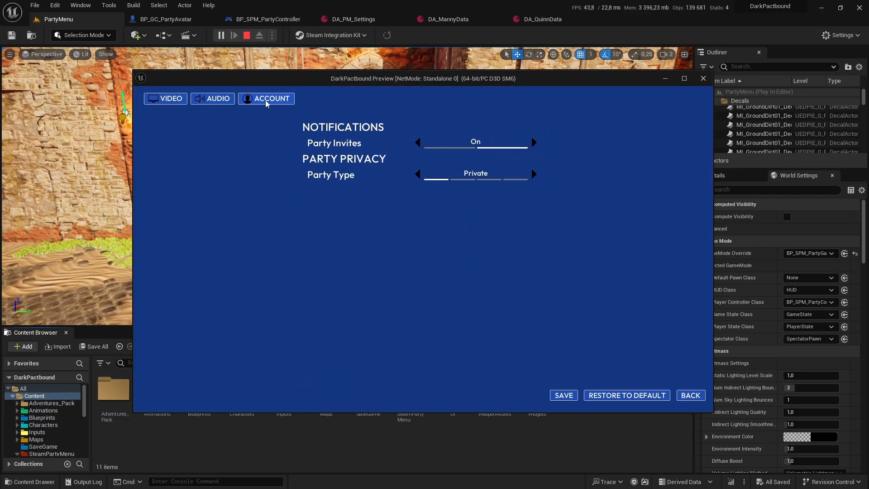
pyautogui.click(215, 100)
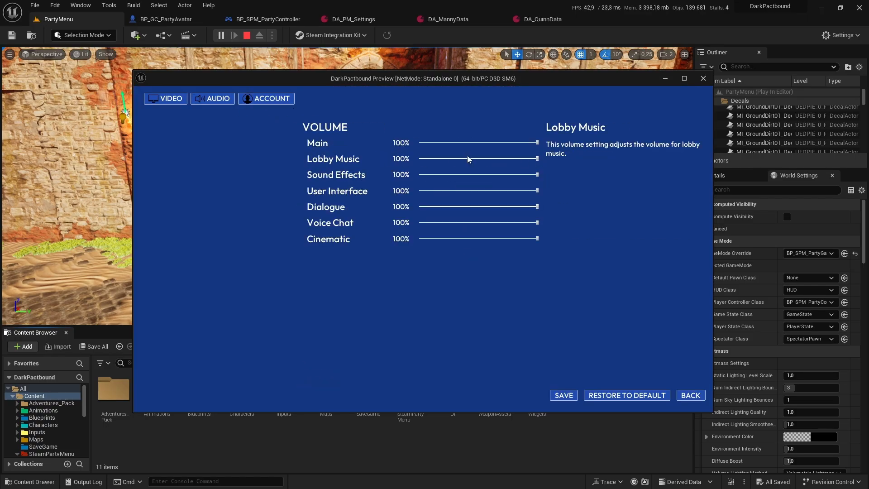
pyautogui.moveTo(408, 171); pyautogui.dragTo(404, 172)
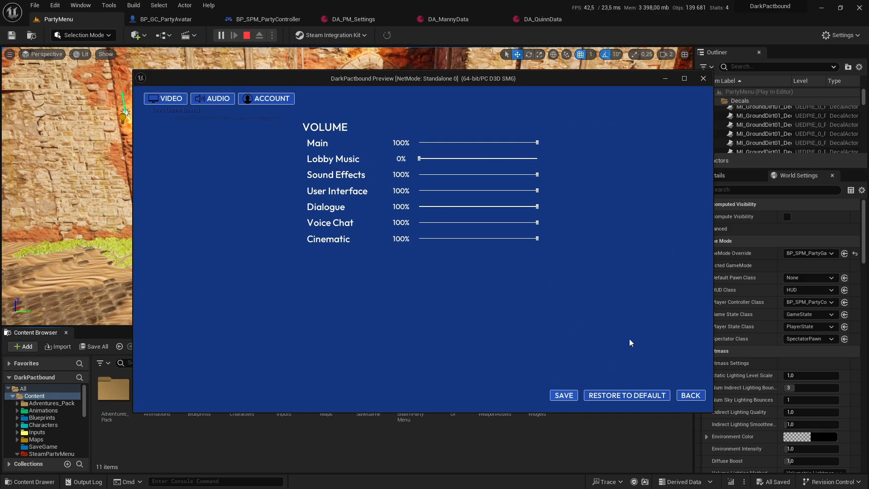
pyautogui.click(690, 394)
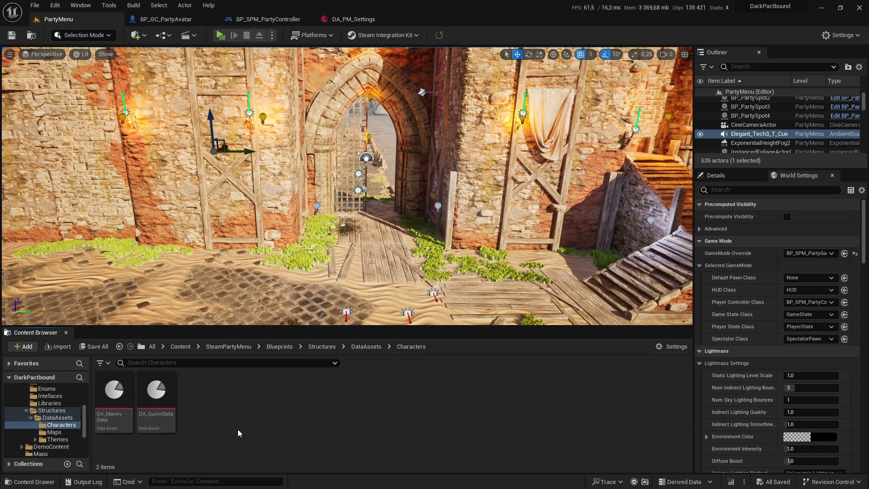
# Step: Duplicate the DA_QuinnData asset and open the copy to view its properties, then return to the PartyMenu level
pyautogui.rightClick(154, 398)
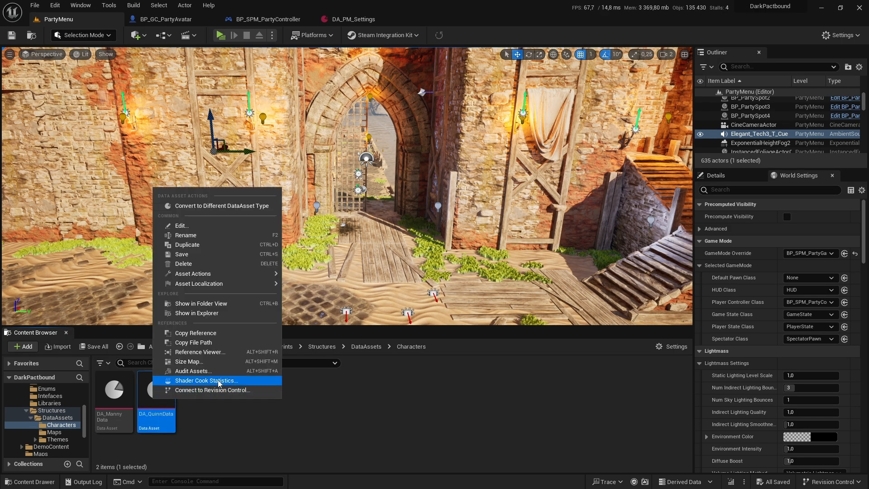
pyautogui.click(218, 244)
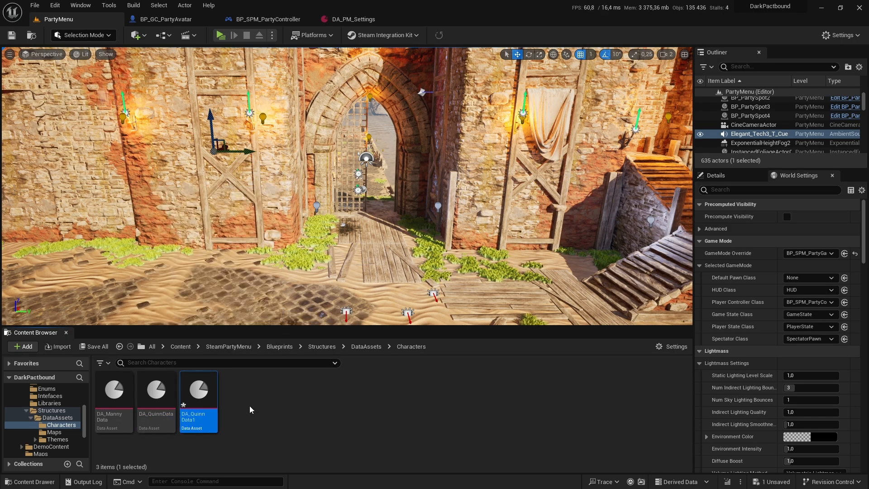
pyautogui.doubleClick(199, 394)
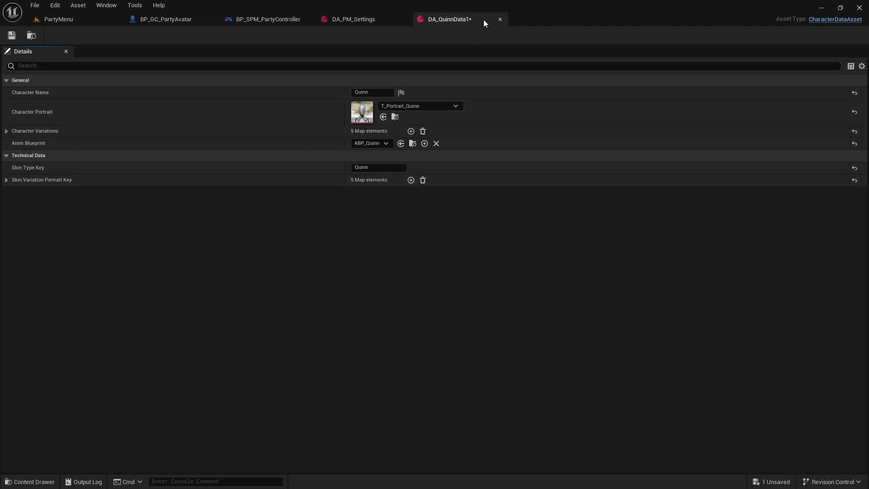
pyautogui.click(500, 19)
pyautogui.click(56, 19)
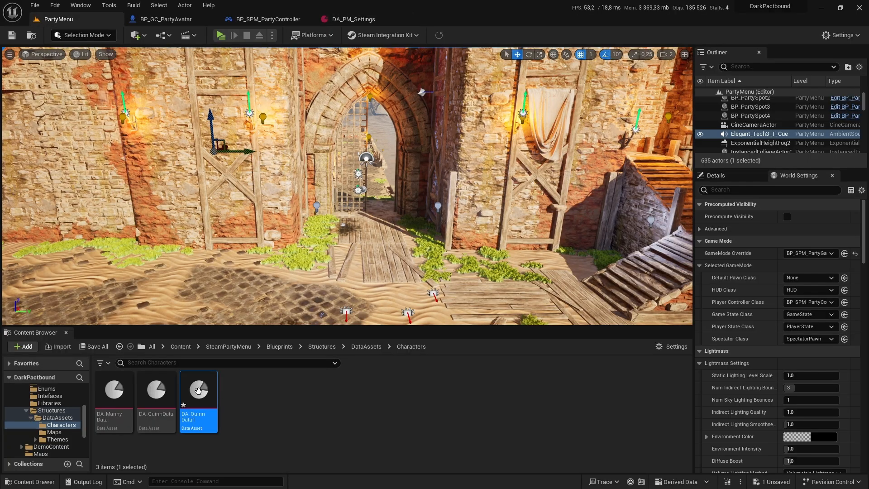
# Step: Delete the duplicated DA_QuinnData1 asset from the Characters folder
pyautogui.click(199, 396)
pyautogui.press('Delete')
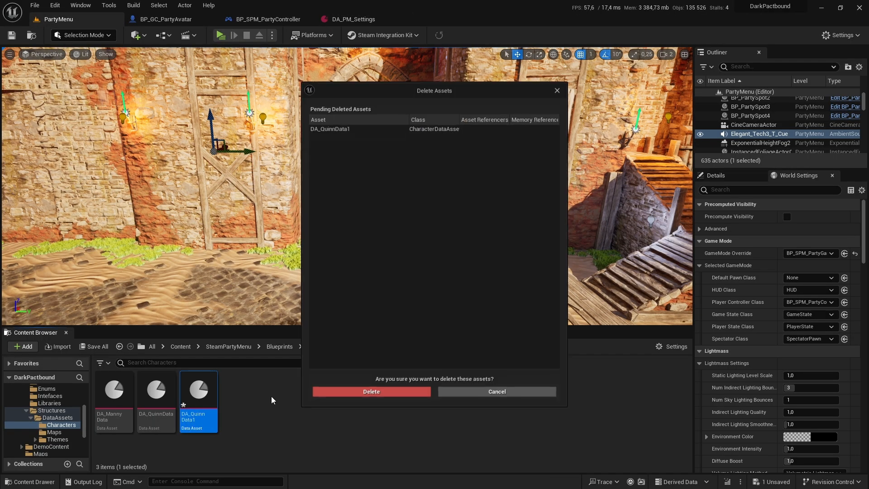
pyautogui.click(342, 394)
# Step: Create a data asset of class CharacterDataAsset in the Characters folder and name it DA_
pyautogui.rightClick(213, 401)
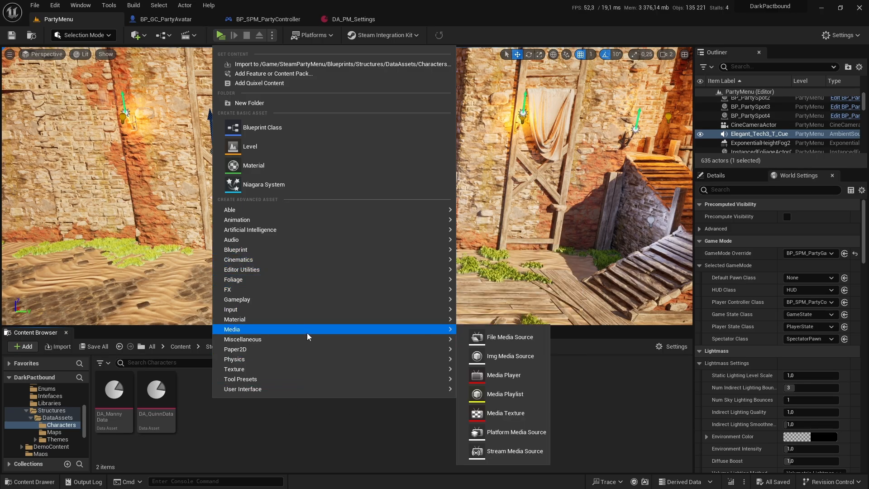
pyautogui.moveTo(306, 339)
pyautogui.click(519, 243)
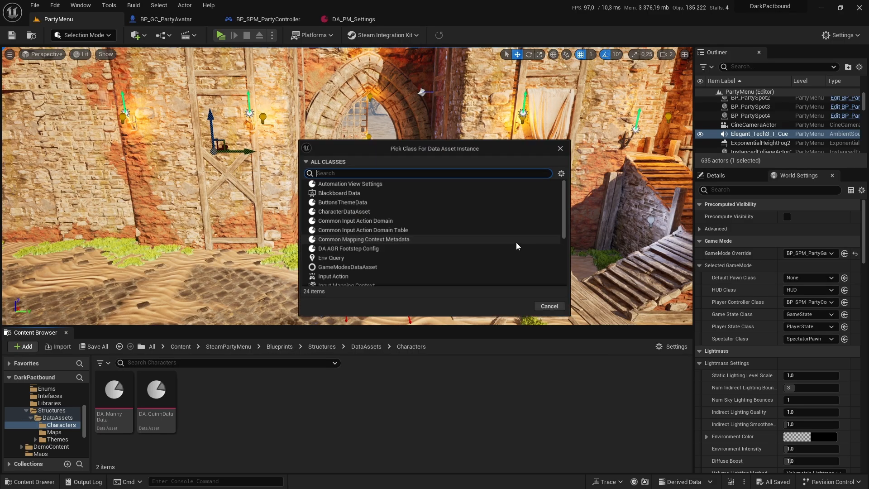
pyautogui.write('chara')
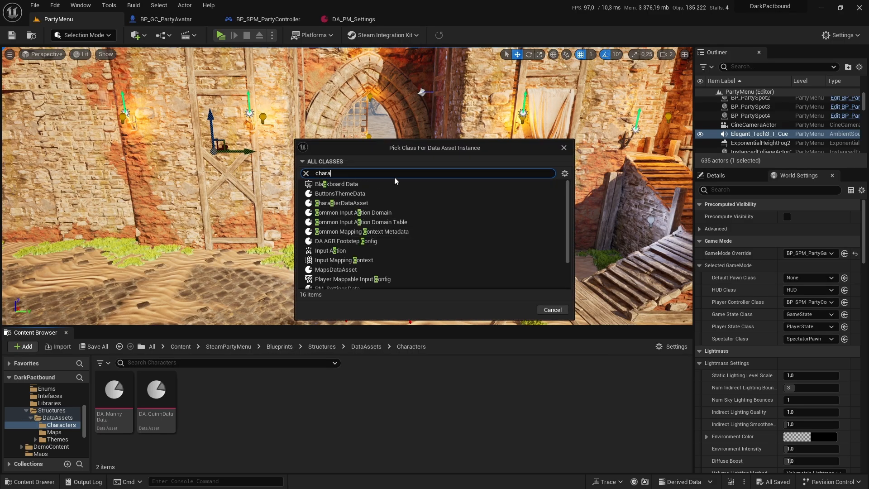
pyautogui.click(395, 184)
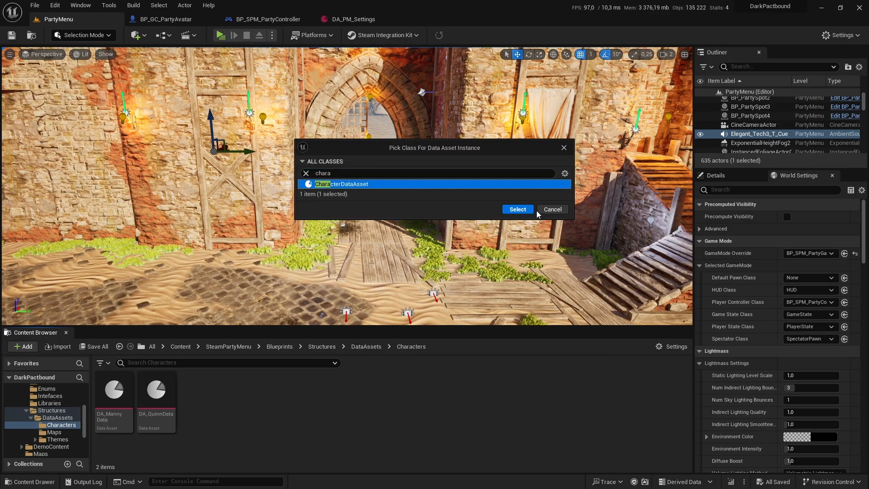
pyautogui.click(516, 209)
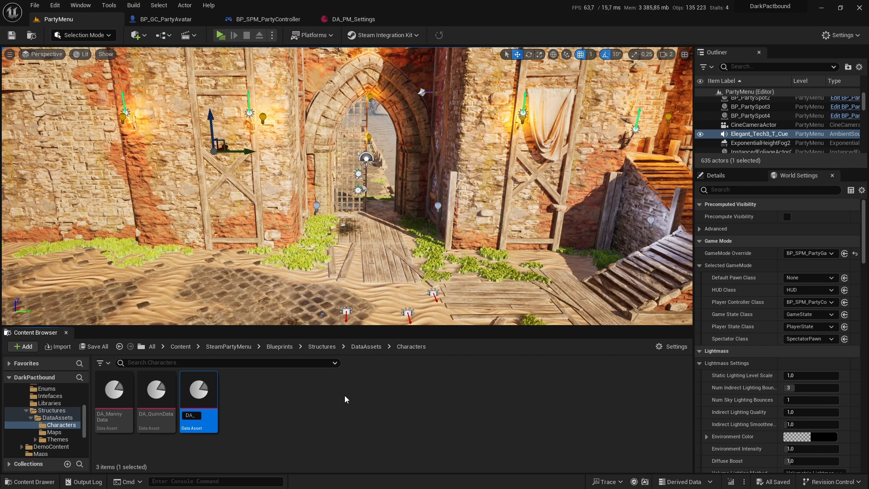
pyautogui.press('Return')
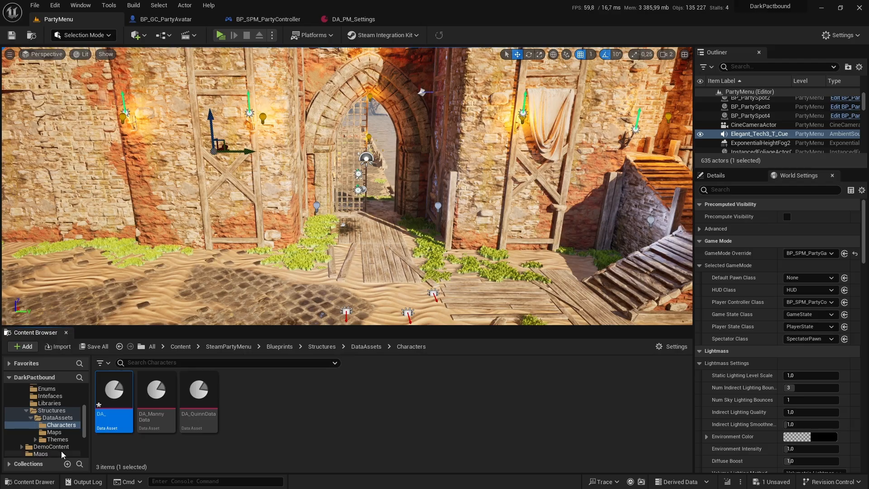
# Step: Look through the Mesh and Adventure_01 folders of Adventures_Pack to check how the characters are named
pyautogui.scroll(5, 60, 409)
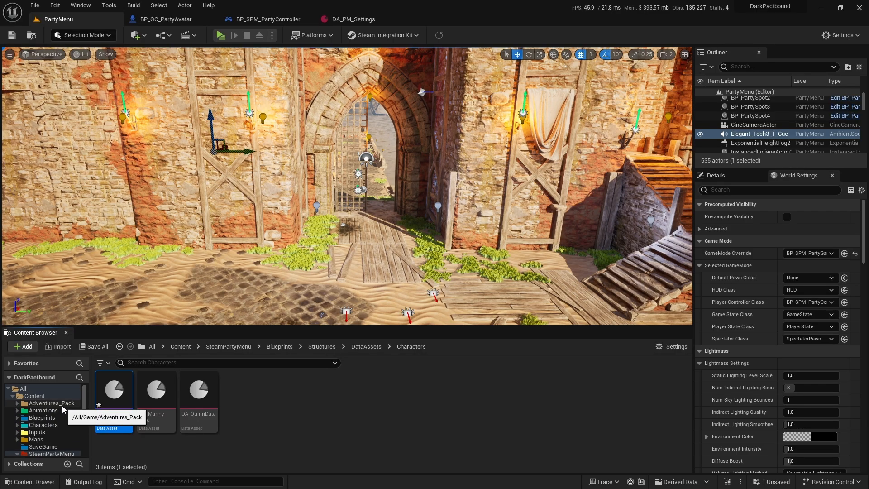
pyautogui.click(51, 403)
pyautogui.doubleClick(278, 404)
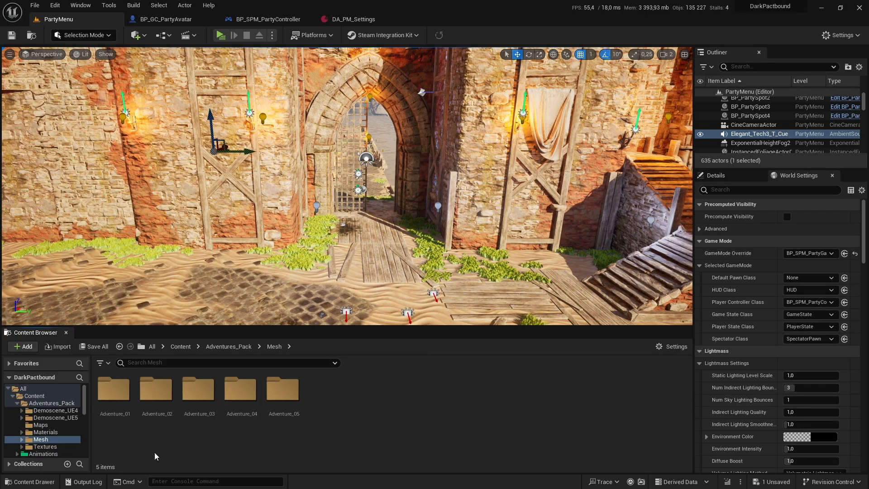
pyautogui.doubleClick(123, 421)
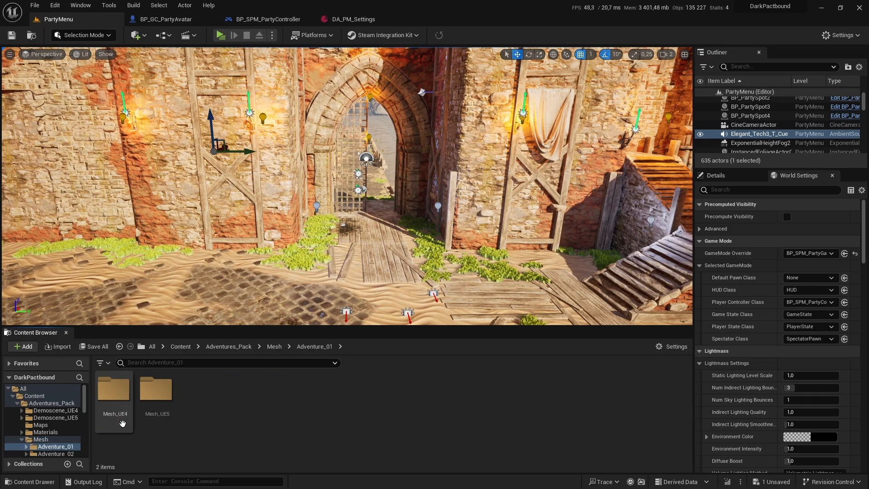
pyautogui.click(17, 403)
pyautogui.scroll(-3, 41, 419)
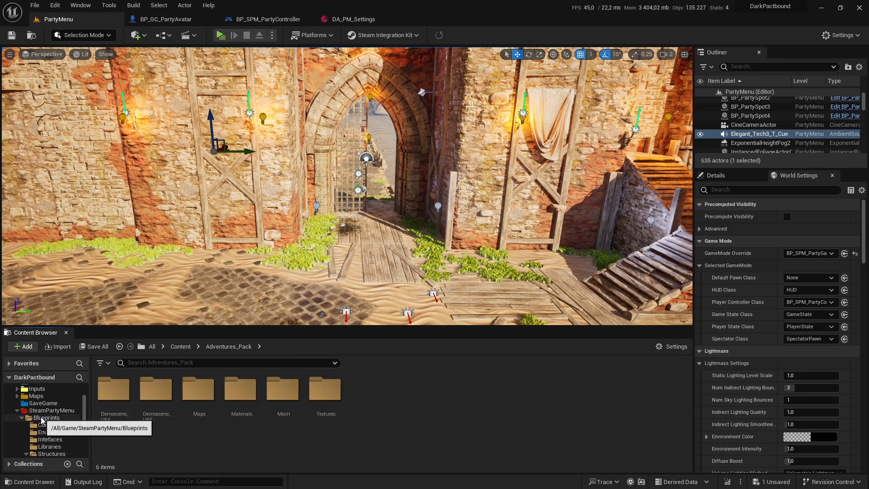
pyautogui.scroll(-3, 48, 428)
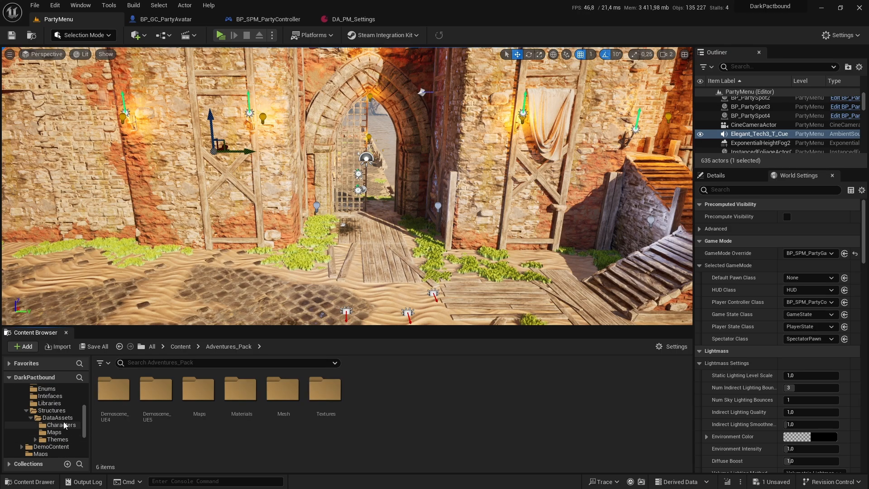
# Step: Rename the DA_ asset in the DataAssets/Characters folder to DA_Adventure01 and save it
pyautogui.click(66, 419)
pyautogui.click(66, 432)
pyautogui.click(63, 424)
pyautogui.click(118, 405)
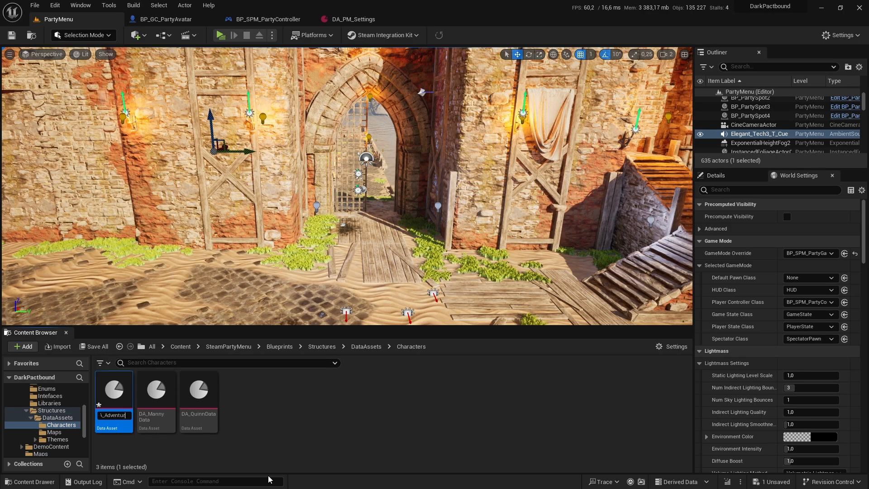
pyautogui.write('1')
pyautogui.press('Return')
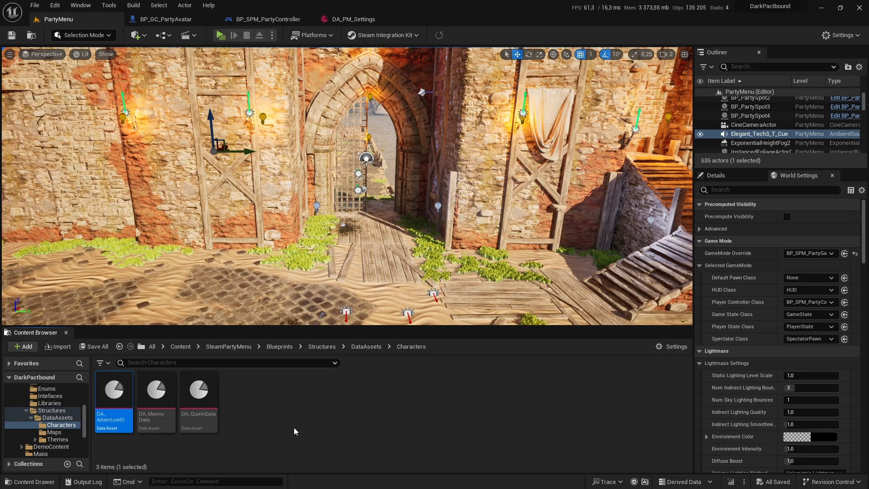
# Step: Open DA_Adventure01, set its Character Name to Adventure 1 and view the name's localization options
pyautogui.doubleClick(114, 393)
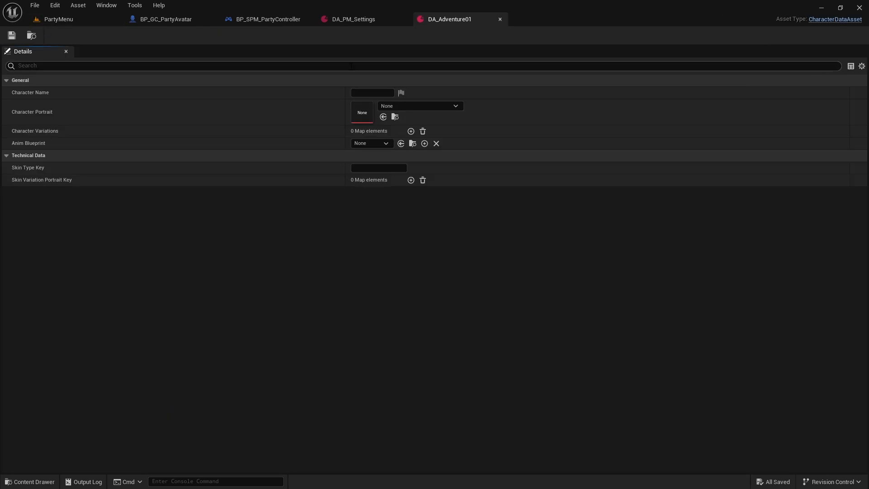
pyautogui.click(370, 92)
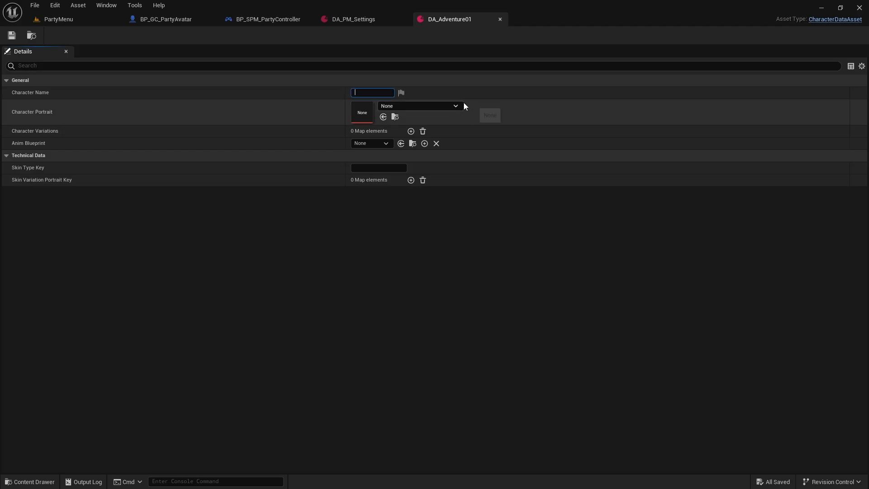
pyautogui.write('Ad')
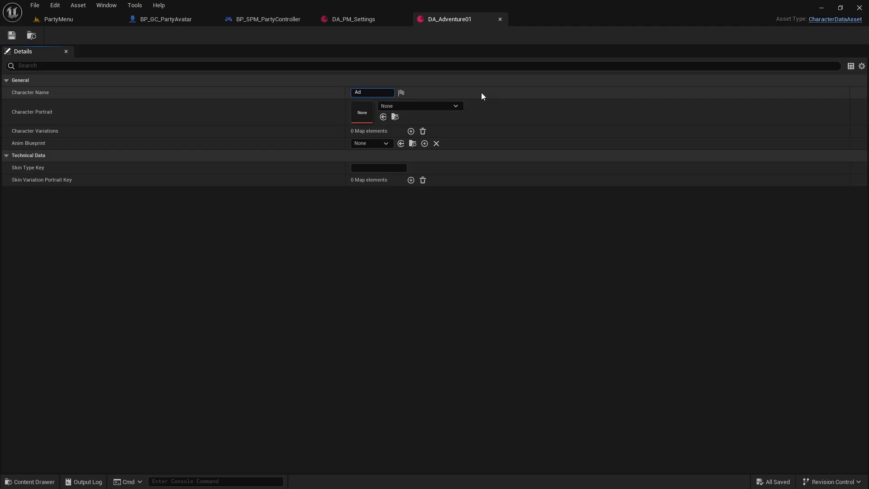
pyautogui.write('venture 1')
pyautogui.press('Return')
pyautogui.click(400, 93)
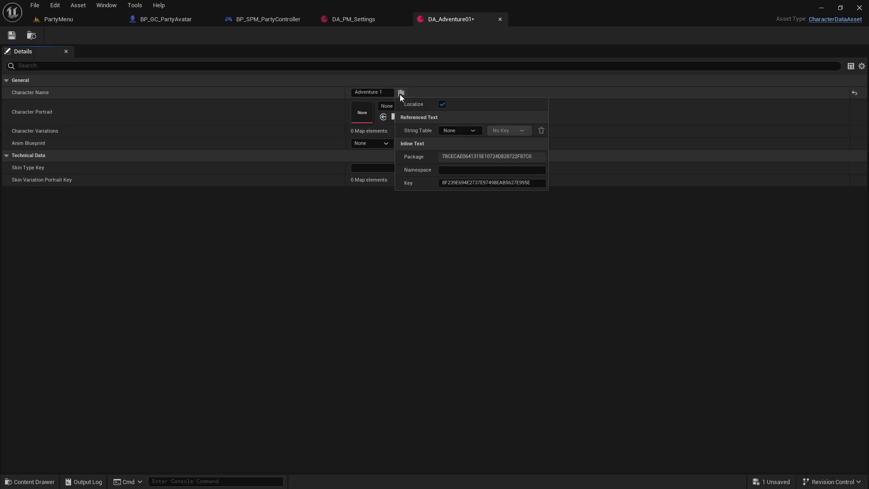
pyautogui.click(482, 82)
pyautogui.click(343, 83)
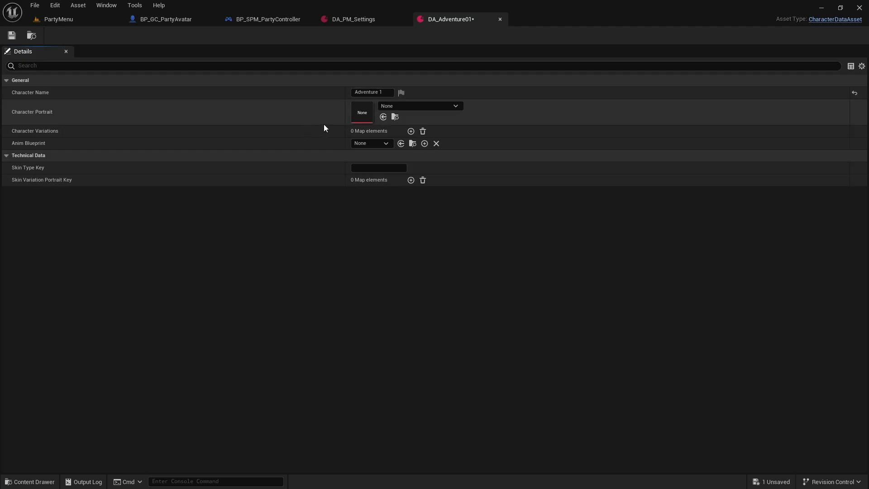
# Step: Open the UE5 skeletal meshes from Adventures_Pack and capture a portrait screenshot of the Adventure_04 character with the Snipping Tool
pyautogui.click(53, 18)
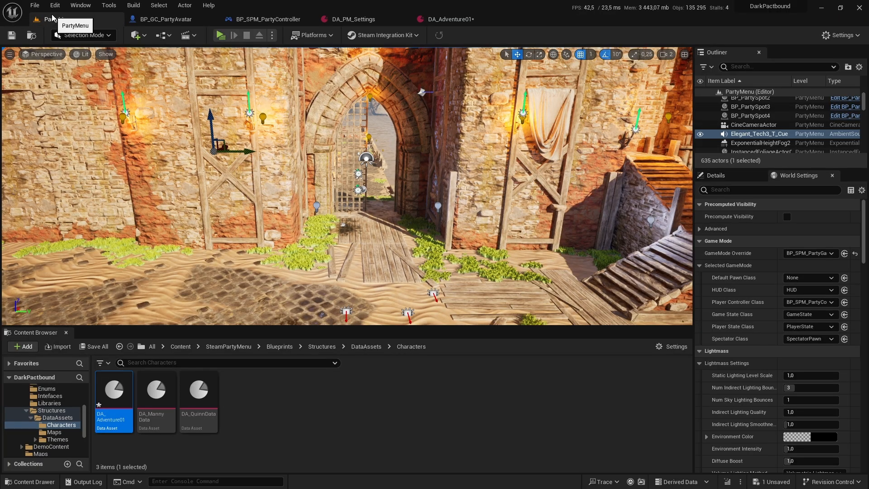
pyautogui.scroll(5, 57, 409)
pyautogui.doubleClick(52, 404)
pyautogui.click(61, 438)
pyautogui.doubleClick(158, 390)
pyautogui.doubleClick(159, 393)
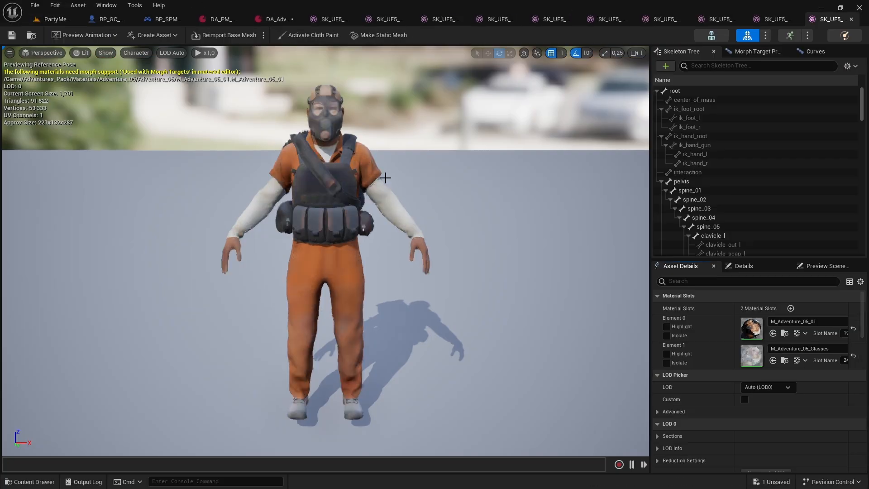
pyautogui.press('super+shift+s')
pyautogui.moveTo(249, 203); pyautogui.dragTo(397, 356)
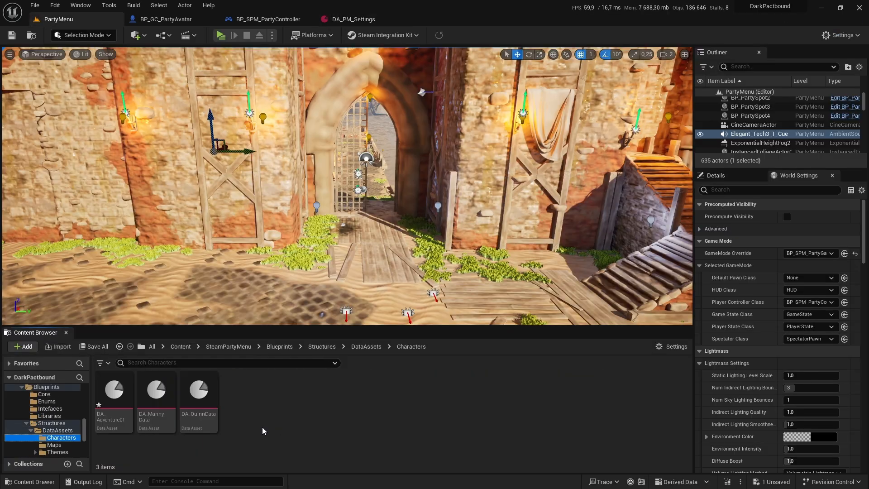
# Step: Return to DA_Adventure01 and set its Character Portrait to the Aventure01_Default texture
pyautogui.click(125, 427)
pyautogui.doubleClick(126, 427)
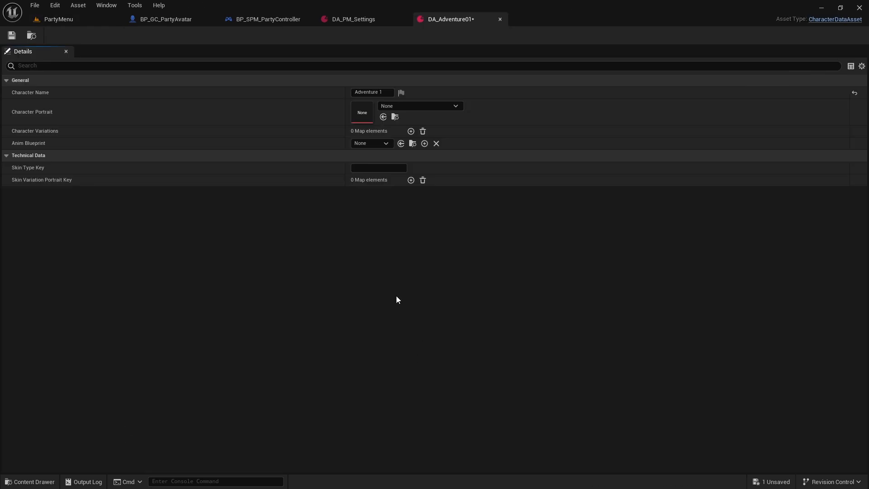
pyautogui.click(433, 107)
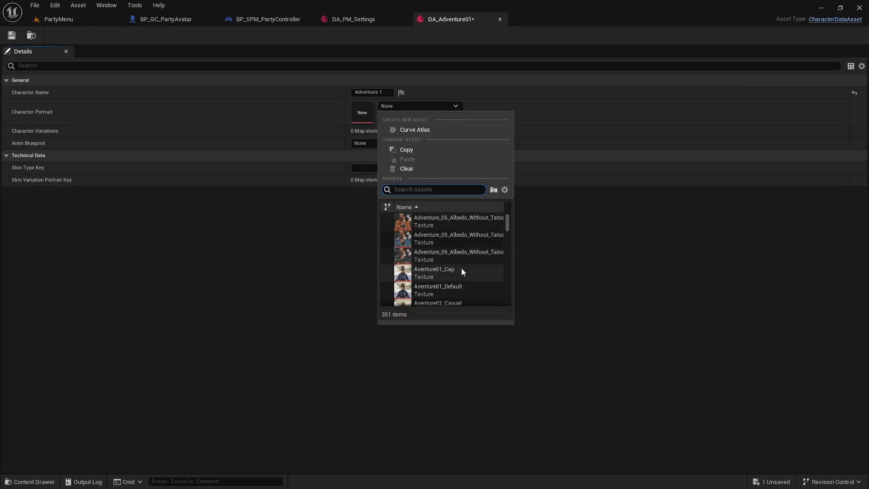
pyautogui.click(474, 285)
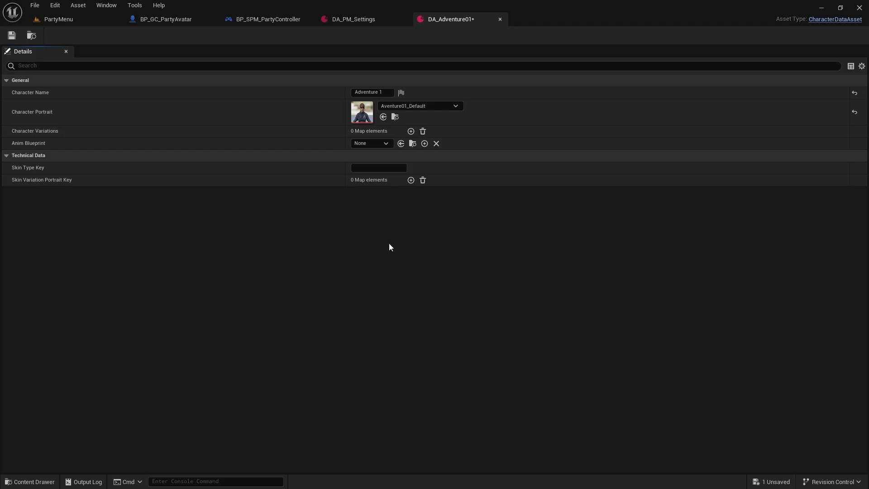
# Step: Add a Character Variations element to DA_Adventure01 and assign it the skeletal mesh SK_UE5_Adventure_01_Full_01
pyautogui.click(411, 131)
pyautogui.click(408, 144)
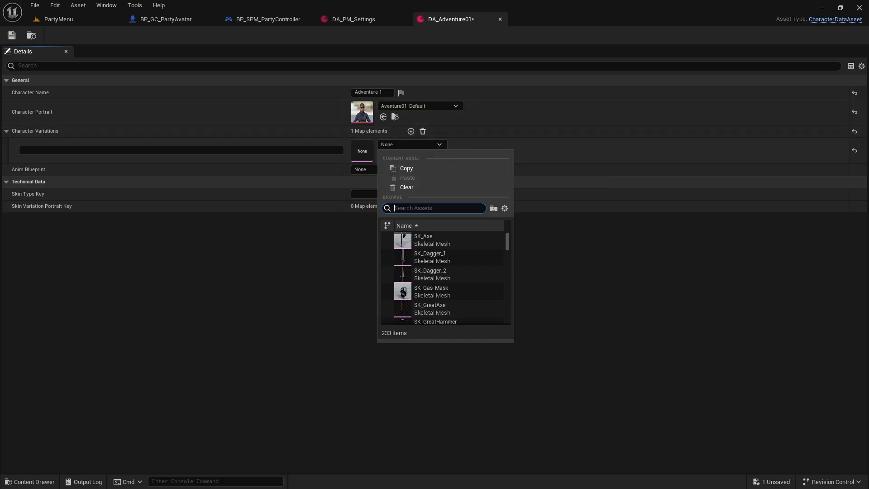
pyautogui.write('ad')
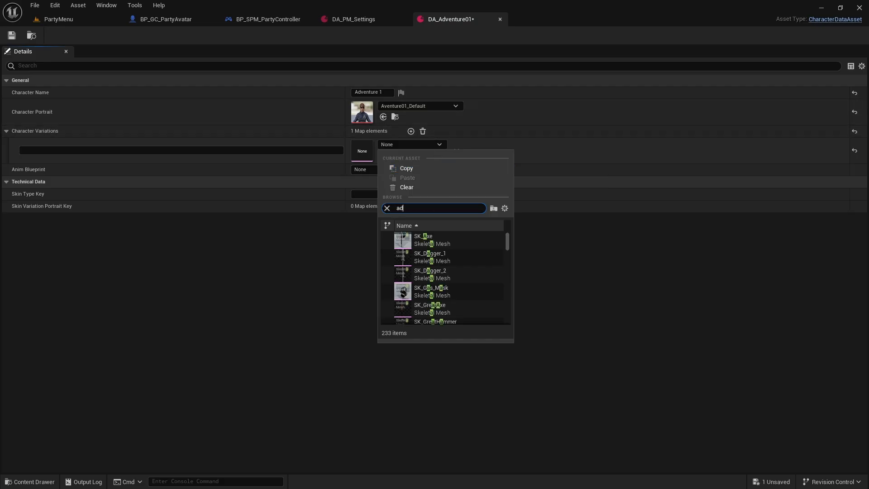
pyautogui.write('venture fu')
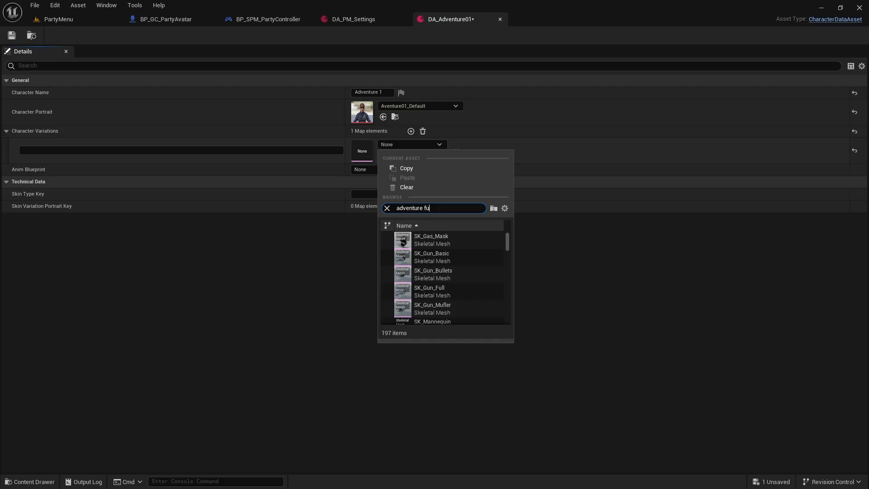
pyautogui.write('ll')
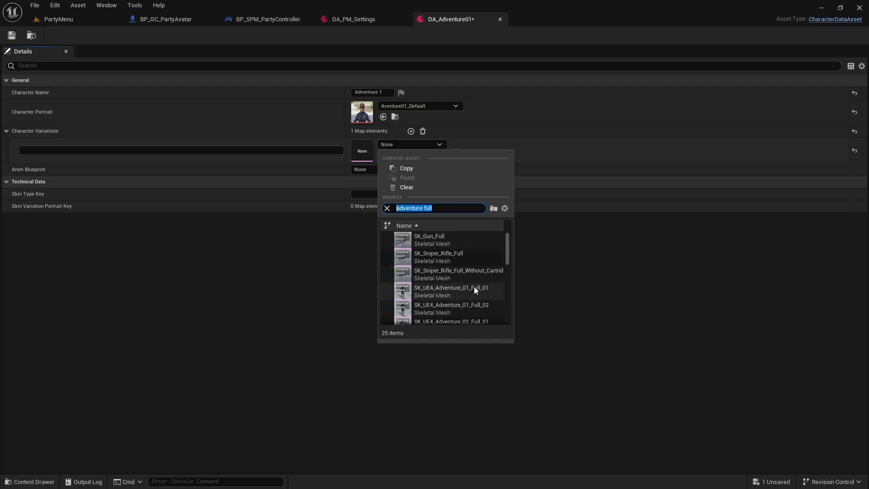
pyautogui.scroll(-2, 474, 286)
pyautogui.scroll(-4, 479, 296)
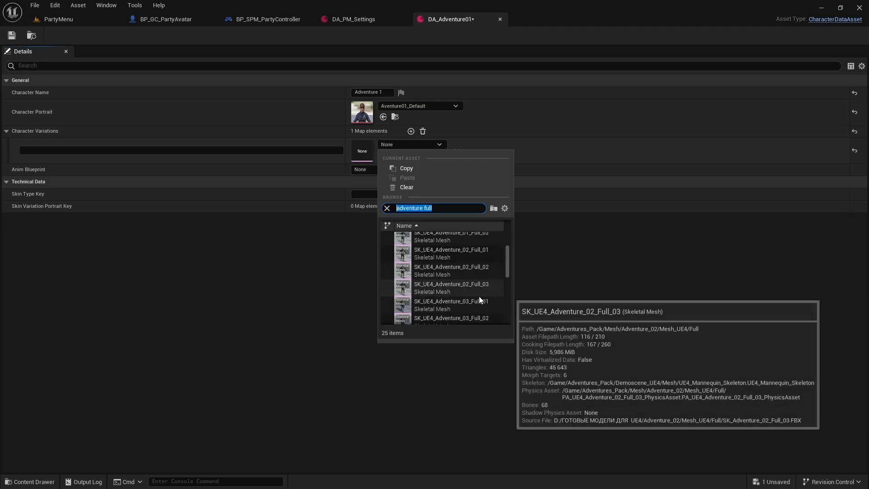
pyautogui.scroll(-5, 479, 296)
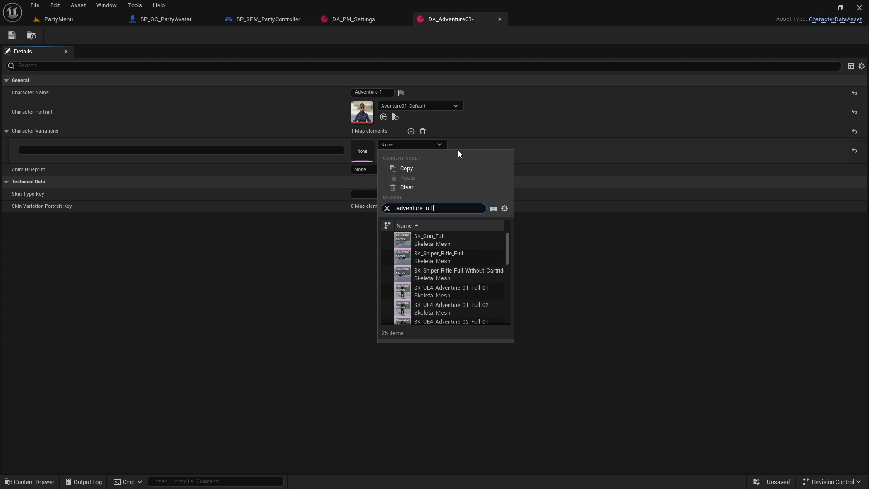
pyautogui.write('unreal eng')
pyautogui.press('BackSpace')
pyautogui.press('BackSpace')
pyautogui.press('BackSpace')
pyautogui.press('BackSpace')
pyautogui.press('BackSpace')
pyautogui.press('BackSpace')
pyautogui.press('BackSpace')
pyautogui.press('BackSpace')
pyautogui.press('BackSpace')
pyautogui.press('BackSpace')
pyautogui.write('E')
pyautogui.press('BackSpace')
pyautogui.write('UE5')
pyautogui.hotkey('ctrl', 'a')
pyautogui.hotkey('ctrl', 'c')
pyautogui.click(493, 233)
pyautogui.click(493, 233)
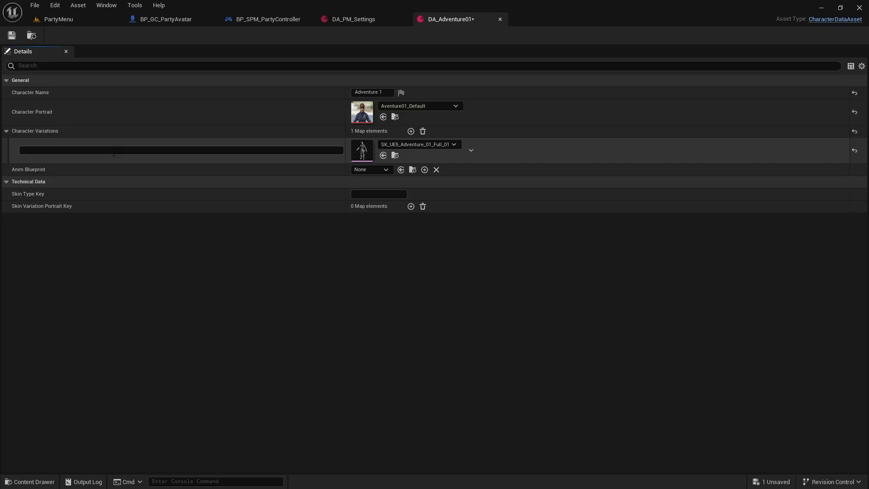
# Step: Change the first Character Variations element's mesh to SK_UE5_Adventure_01_Full_02 and name the variation Default
pyautogui.click(407, 144)
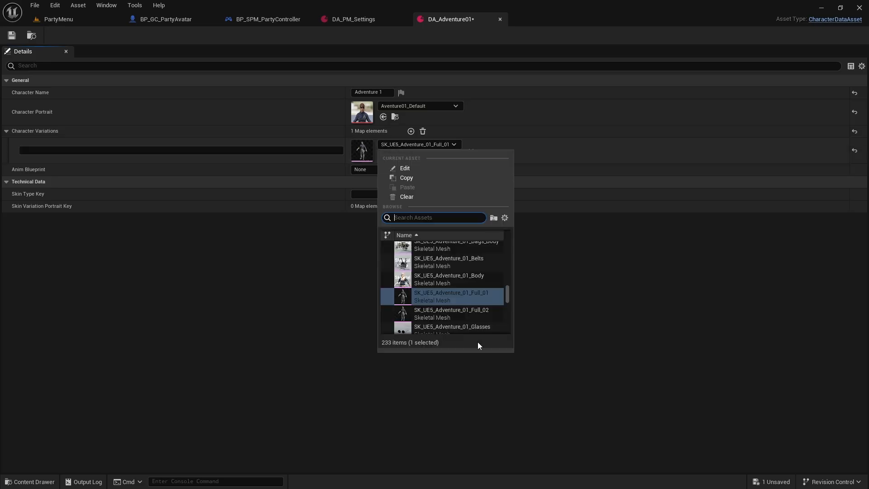
pyautogui.click(480, 314)
pyautogui.click(120, 149)
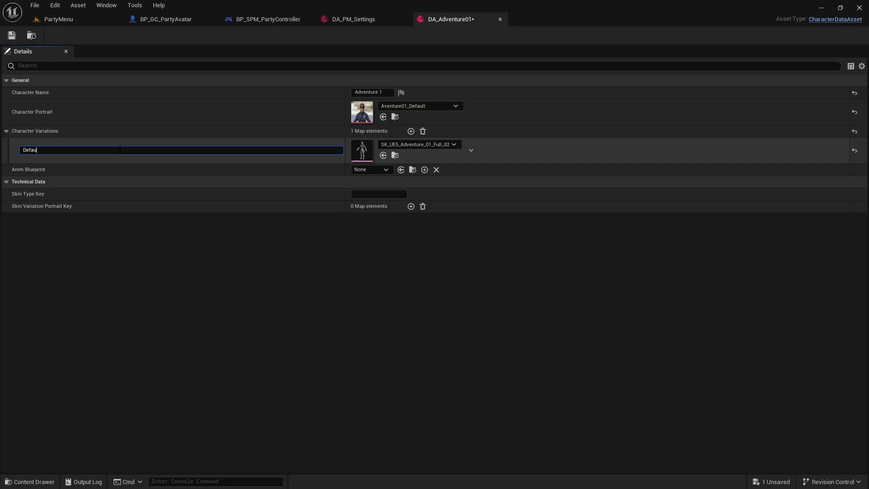
# Step: Add a second Character Variations element named Cap and assign it the skeletal mesh SK_UE5_Adventure_01_Full_01
pyautogui.click(410, 131)
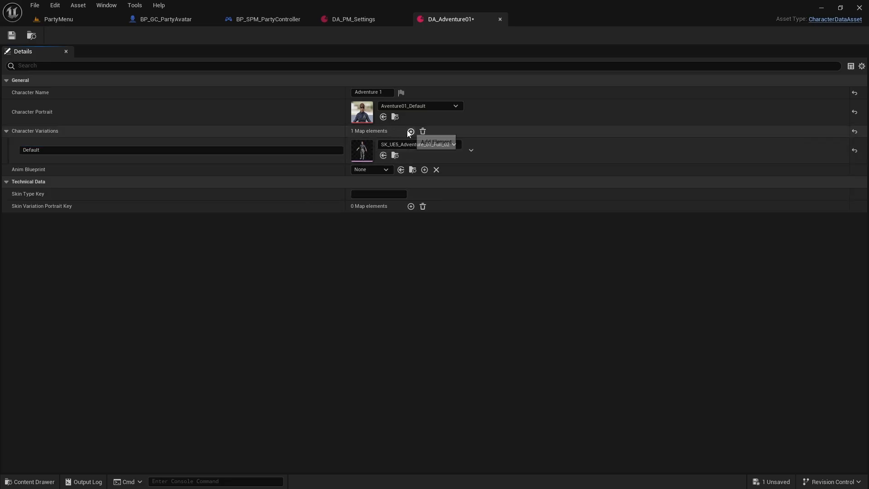
pyautogui.click(394, 171)
pyautogui.write('adventure full UE5')
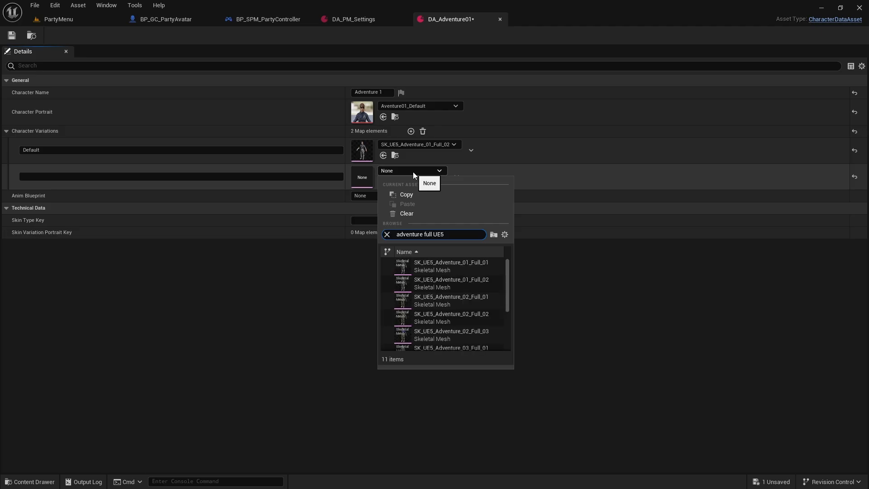
pyautogui.click(486, 267)
pyautogui.click(121, 176)
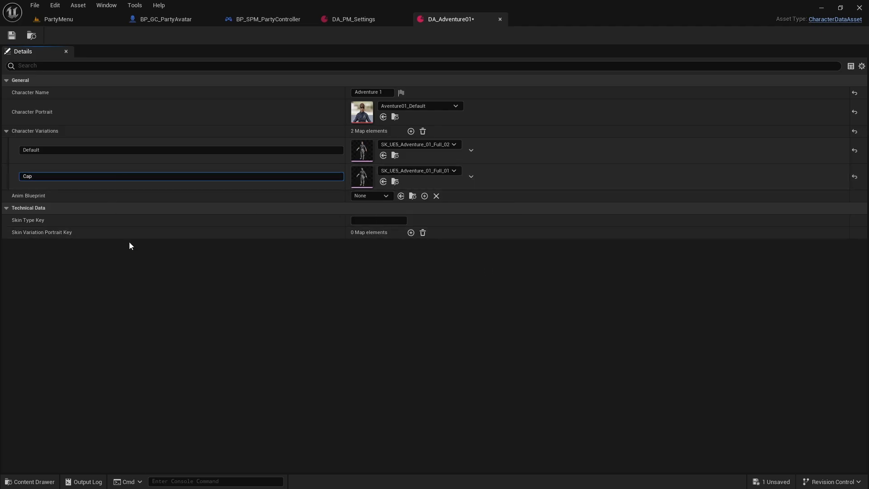
pyautogui.press('Return')
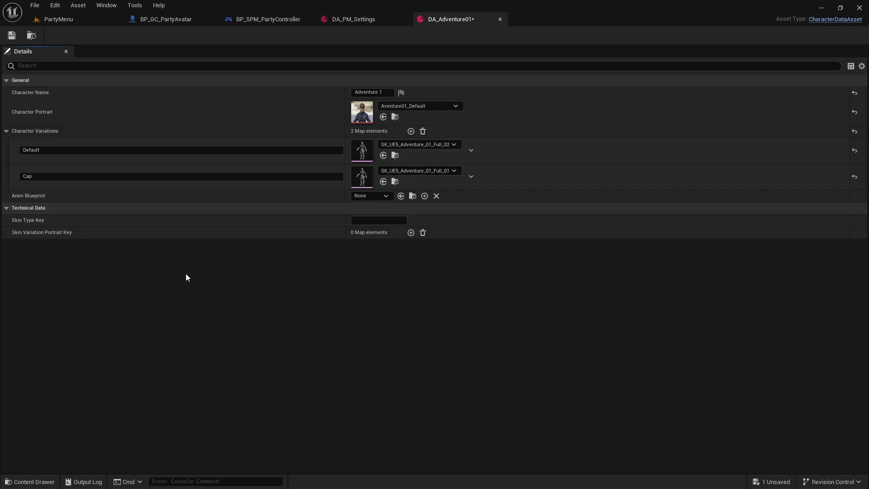
# Step: Set DA_Adventure01's Anim Blueprint to ABP_CoreAnimation and its Skin Type Key to Skin_Adventure_01
pyautogui.click(378, 197)
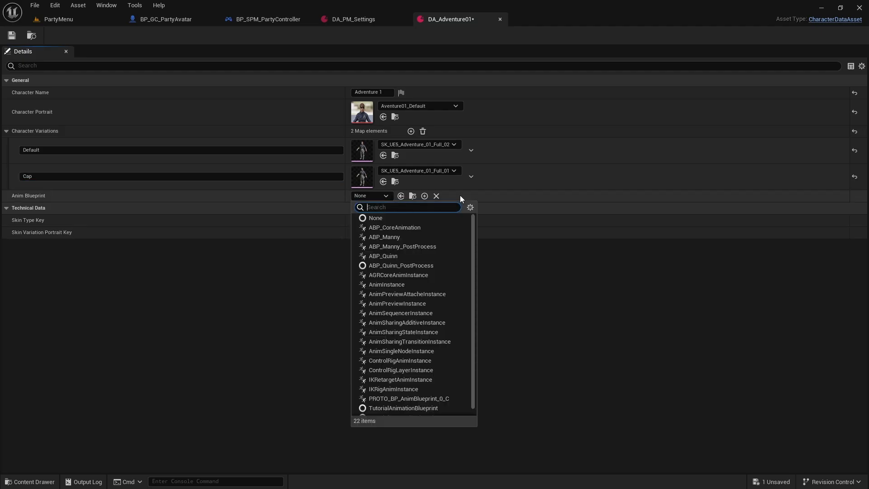
pyautogui.click(405, 229)
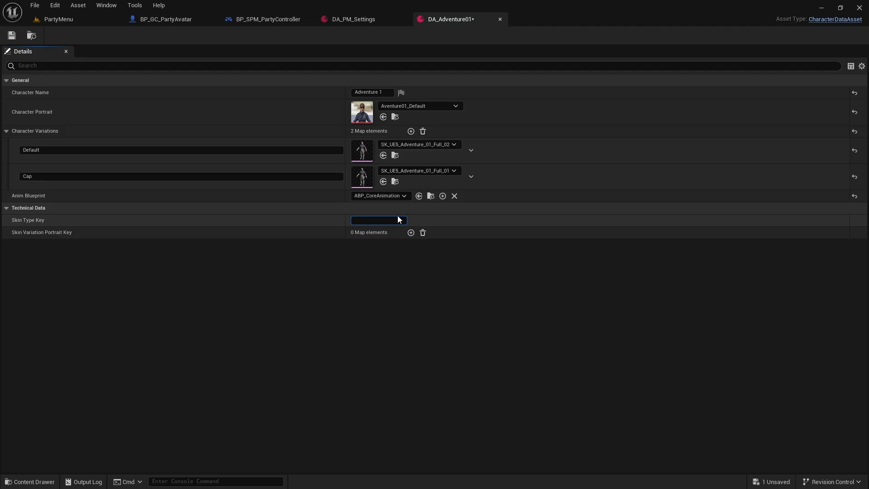
pyautogui.write('A')
pyautogui.press('BackSpace')
pyautogui.write('Skin_Adventure_01')
pyautogui.press('Return')
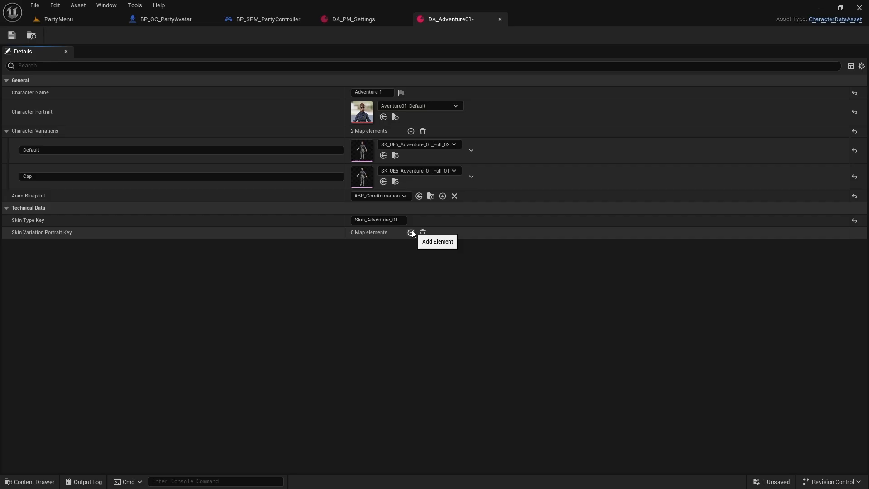
# Step: Add a Skin Variation Portrait Key element named Default and assign it the Aventure01_Default texture
pyautogui.click(410, 232)
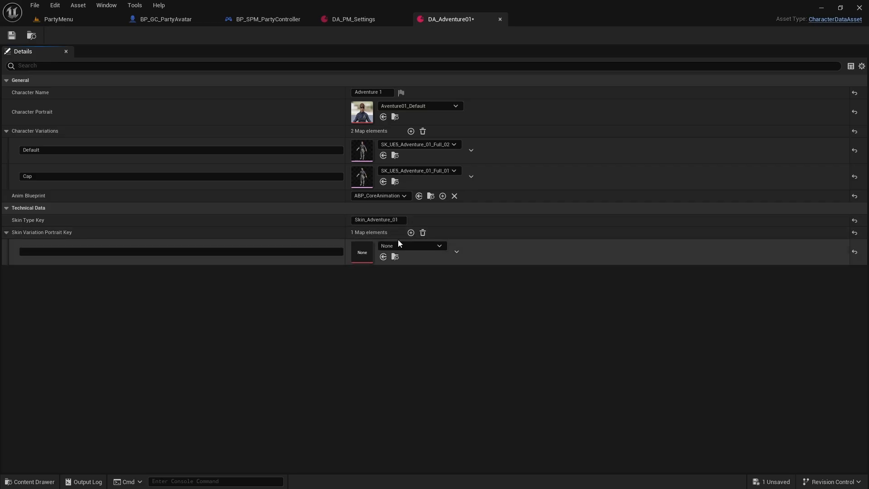
pyautogui.click(412, 245)
pyautogui.hotkey('ctrl', 'v')
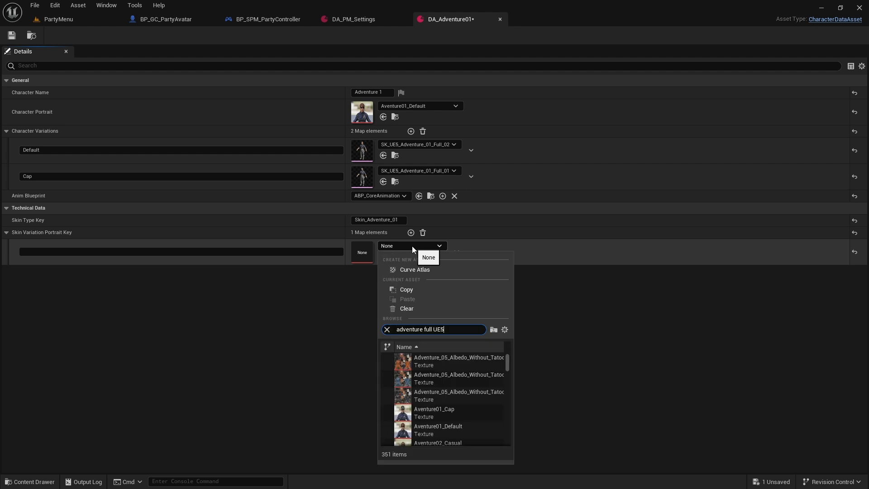
pyautogui.press('BackSpace')
pyautogui.press('BackSpace')
pyautogui.press('BackSpace')
pyautogui.press('BackSpace')
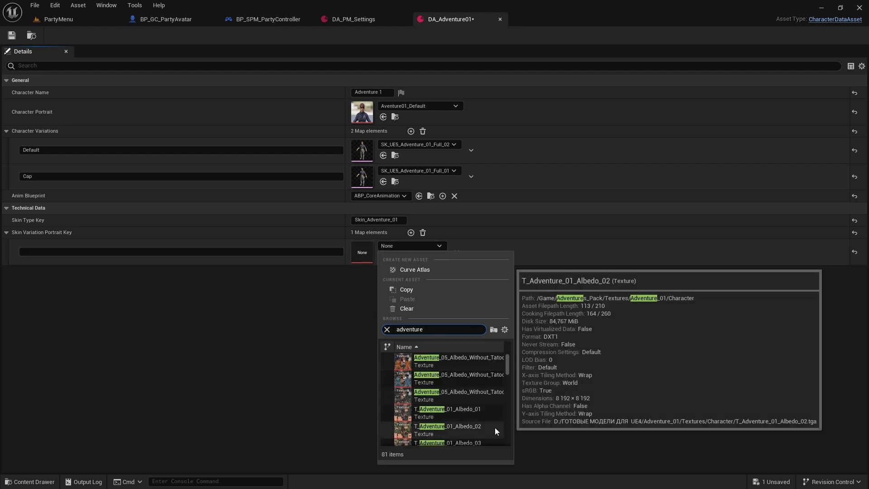
pyautogui.scroll(-5, 463, 373)
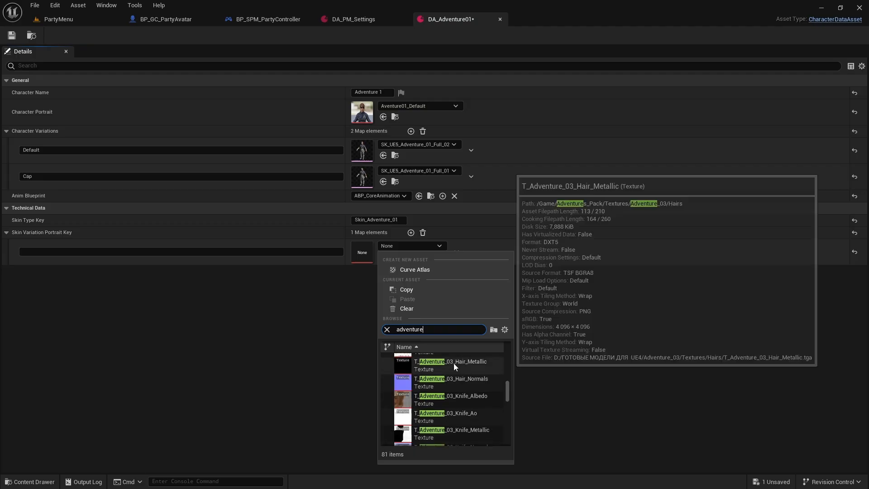
pyautogui.hotkey('ctrl', 'a')
pyautogui.write('portrai')
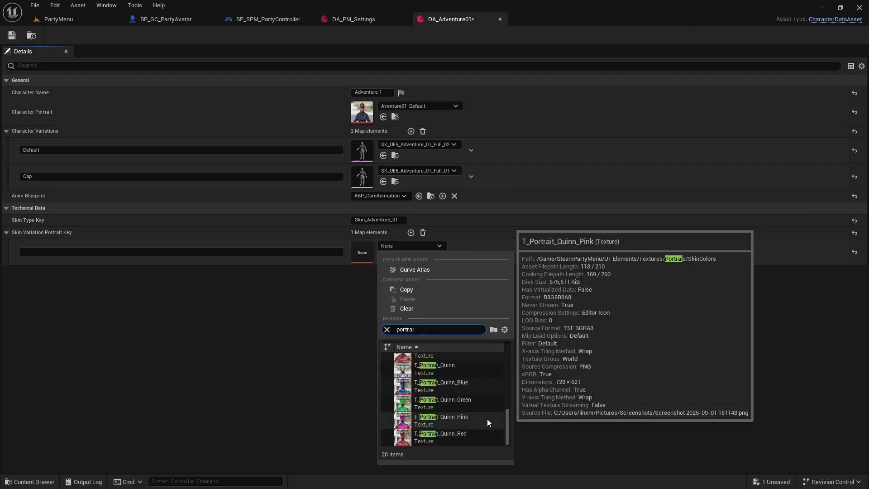
pyautogui.click(487, 381)
pyautogui.click(115, 251)
pyautogui.write('Default')
pyautogui.press('Return')
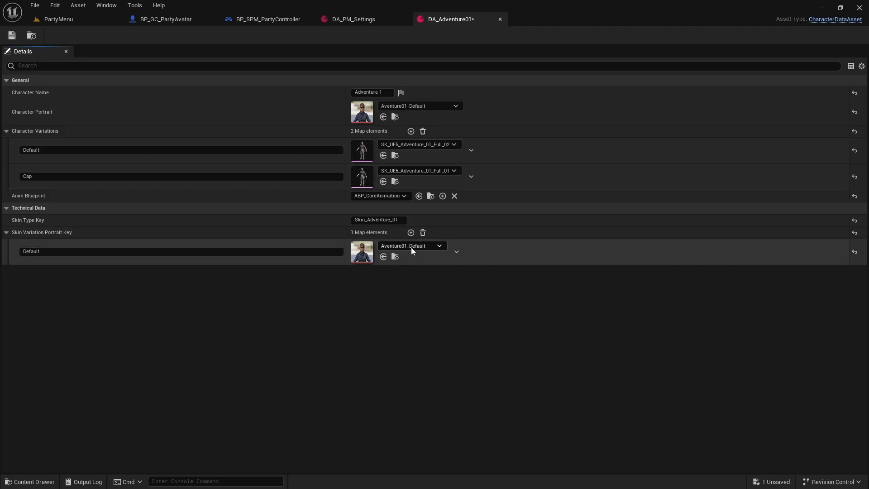
# Step: Add a Skin Variation Portrait Key element named Cap with the Aventure01_Cap texture and save DA_Adventure01
pyautogui.click(411, 232)
pyautogui.click(399, 270)
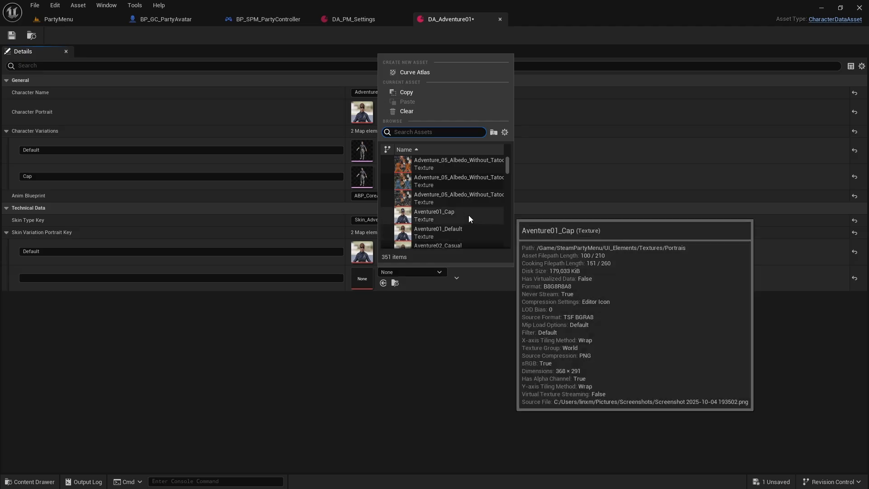
pyautogui.click(467, 216)
pyautogui.click(57, 276)
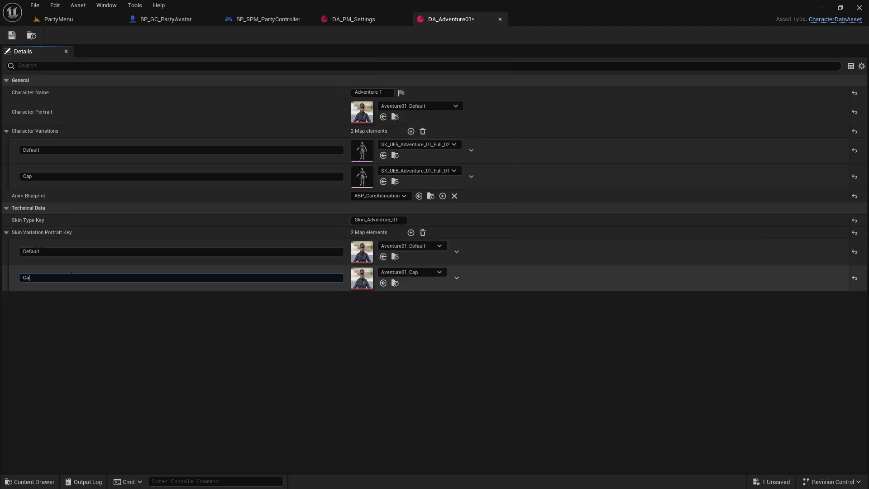
pyautogui.click(81, 324)
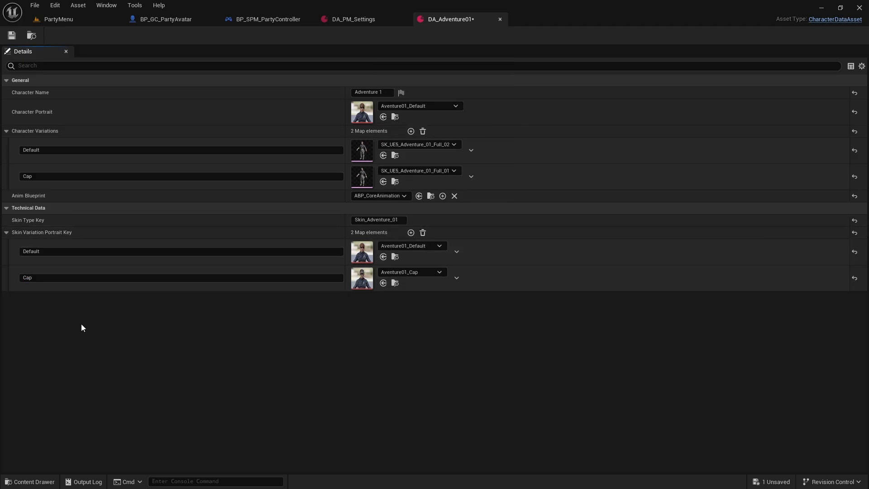
pyautogui.click(17, 37)
# Step: Add DA_Adventure01 as a new All Characters element in DA_PM_Settings and save the asset
pyautogui.click(356, 21)
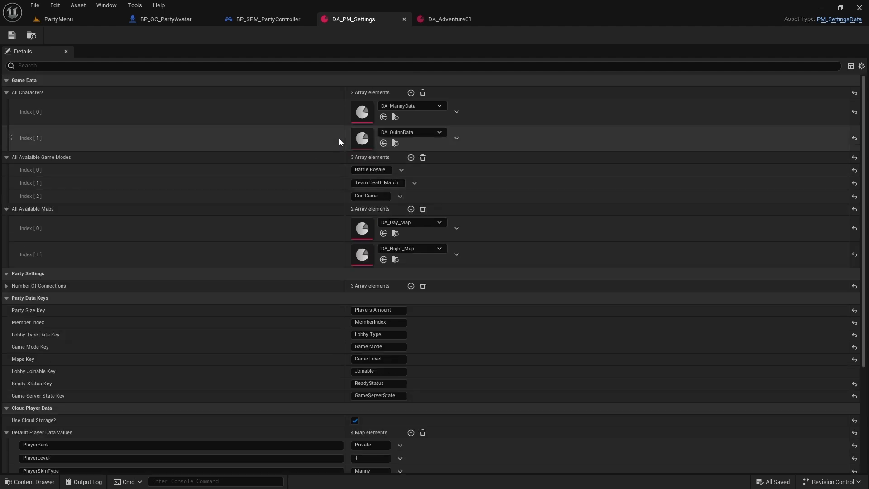
pyautogui.click(411, 92)
pyautogui.click(402, 158)
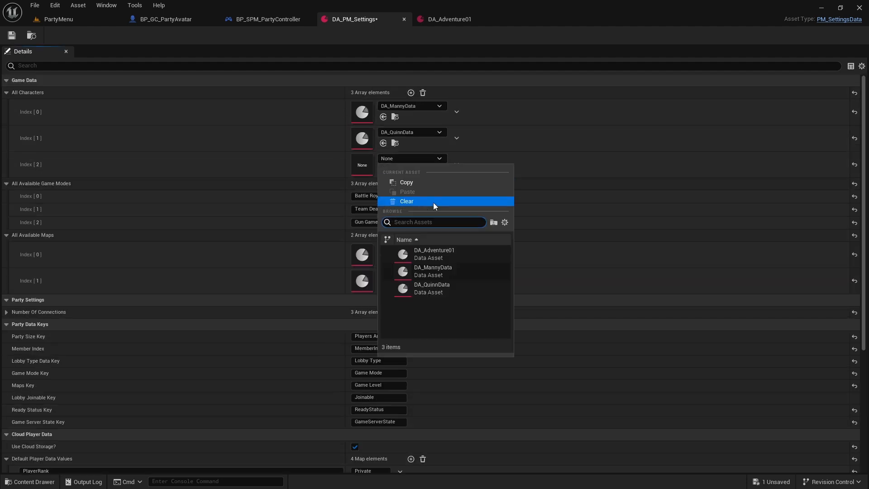
pyautogui.click(457, 250)
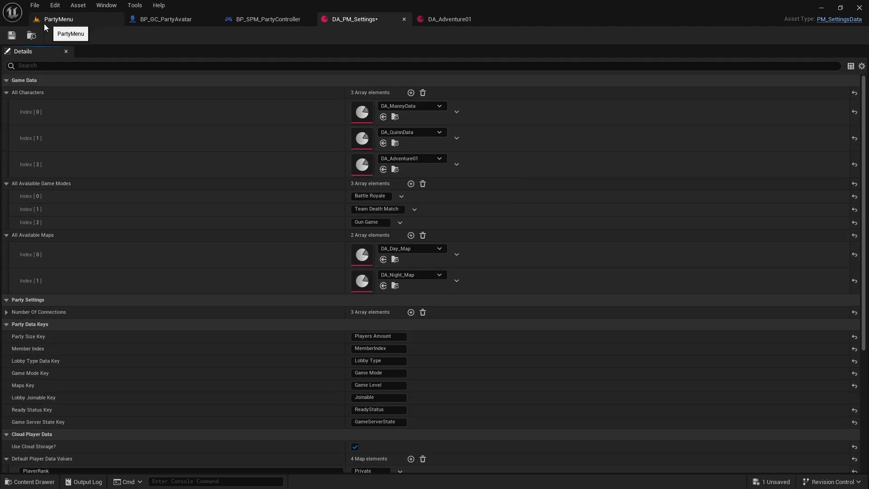
pyautogui.click(12, 35)
# Step: Run the PartyMenu level and test the Adventure 1 character's Default and Cap skins in the locker, comparing it with Quinn
pyautogui.click(90, 19)
pyautogui.click(221, 36)
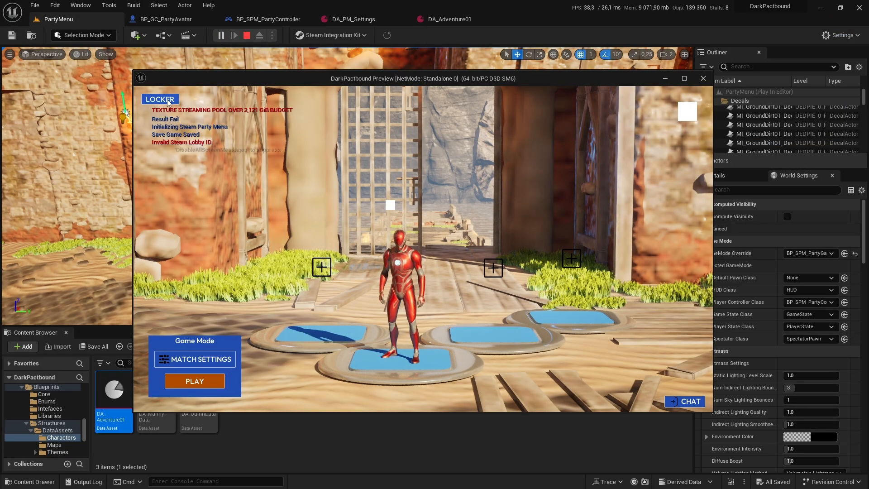
pyautogui.click(168, 100)
pyautogui.click(252, 167)
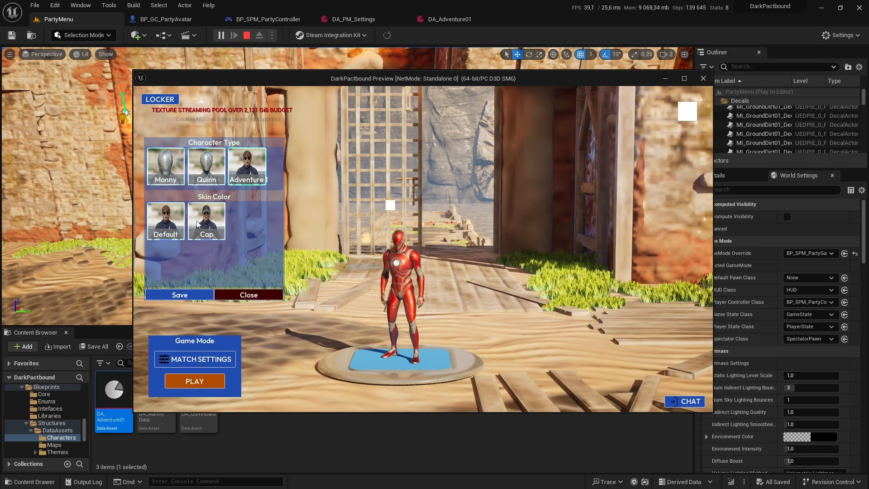
pyautogui.click(175, 223)
pyautogui.click(204, 224)
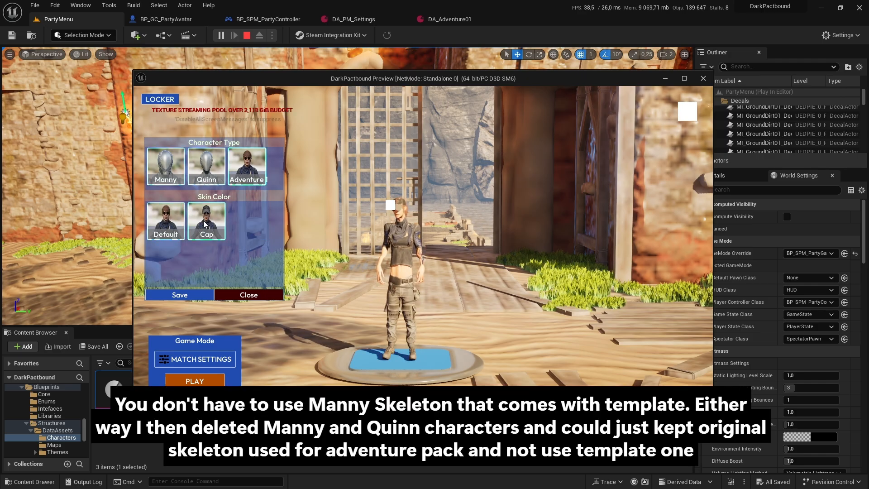
pyautogui.click(181, 220)
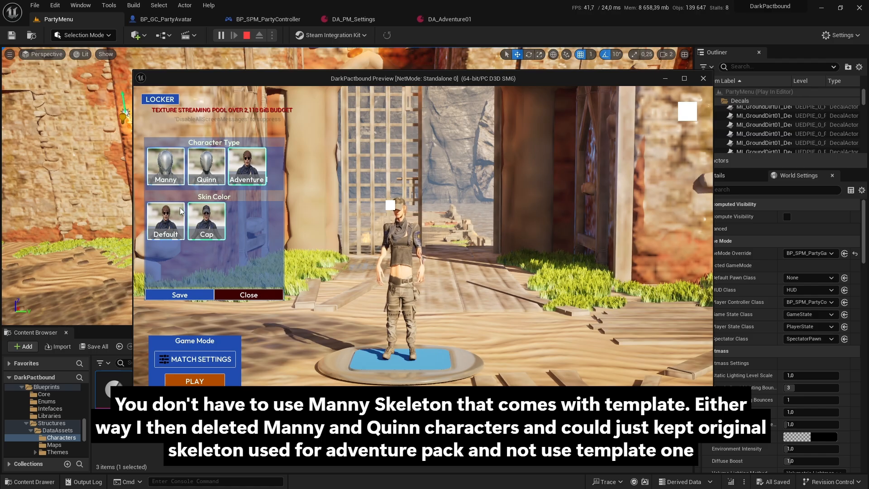
pyautogui.click(212, 170)
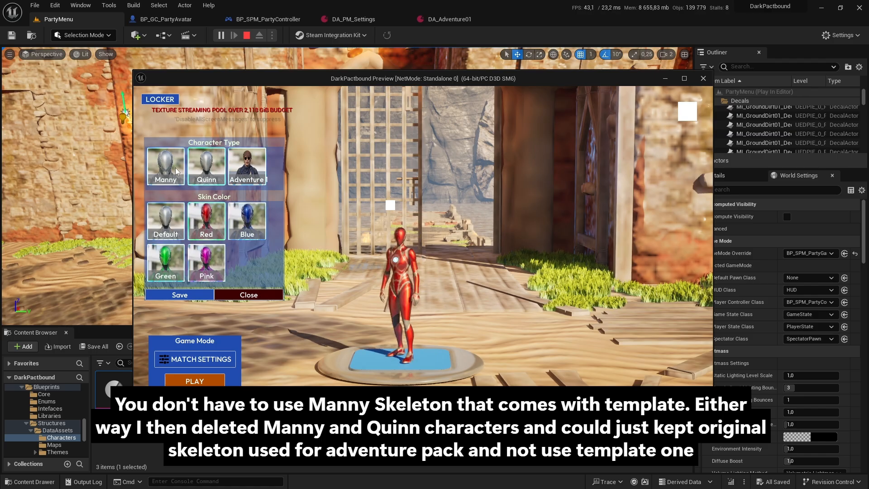
pyautogui.click(240, 168)
pyautogui.click(216, 213)
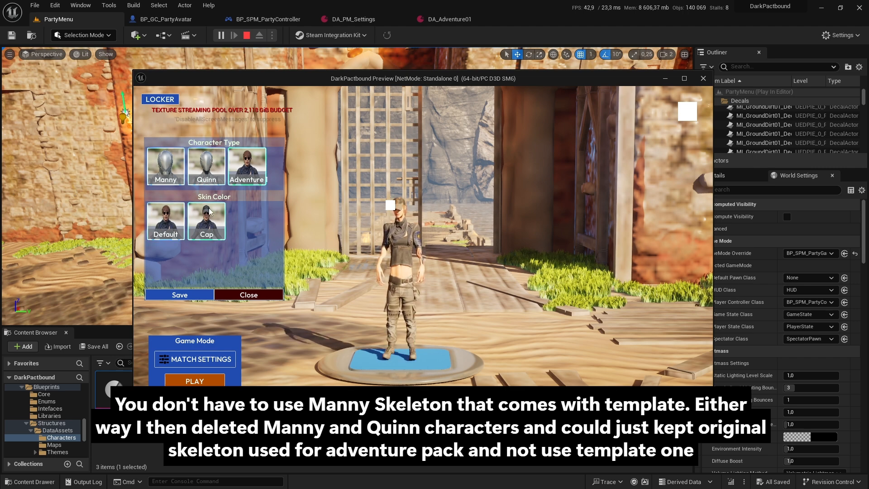
pyautogui.click(173, 211)
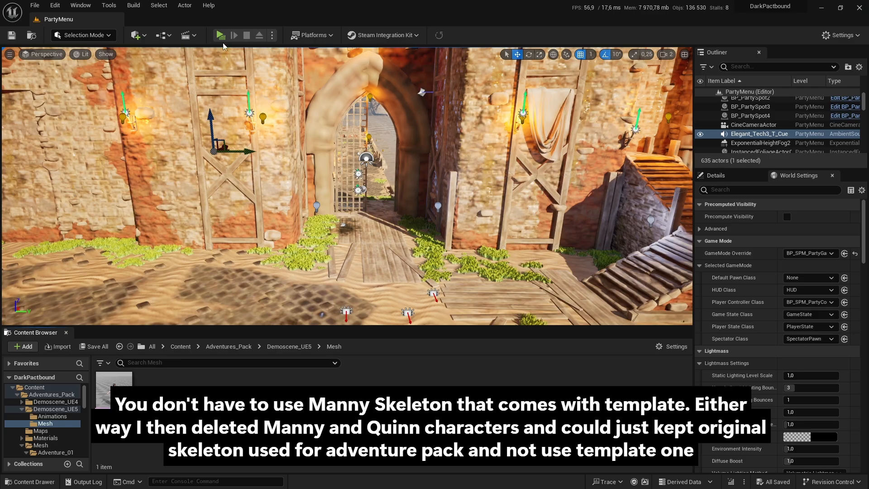
# Step: Run the PartyMenu preview again and check the characters and skins in the locker
pyautogui.click(221, 36)
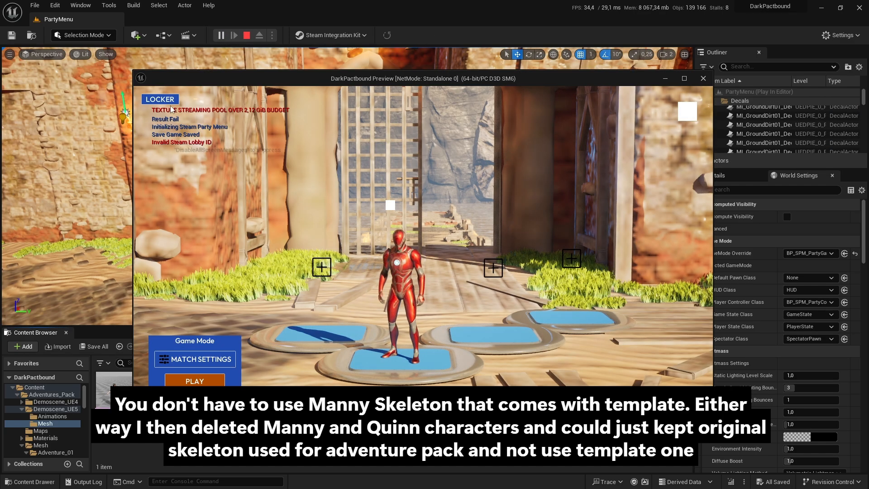
pyautogui.click(168, 101)
pyautogui.click(195, 221)
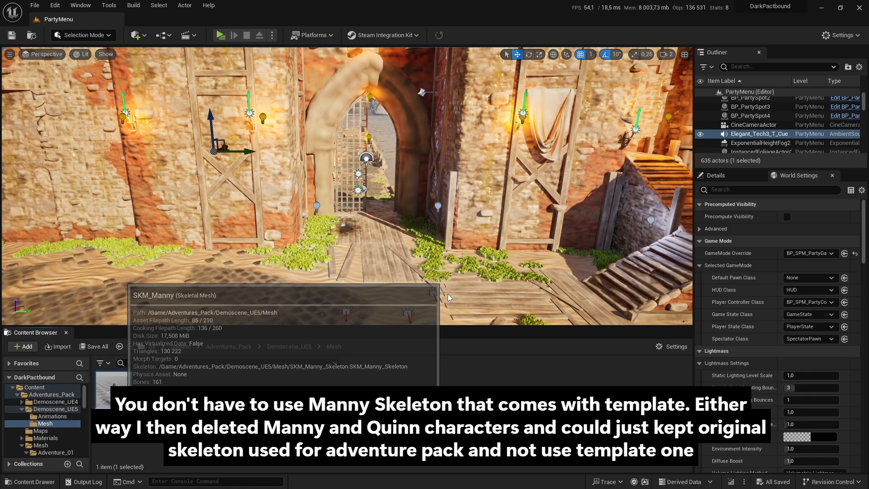
# Step: Open the SKM_Manny skeletal mesh from Demoscene_UE5, inspect the SK_Mannequin skeleton and return to the PartyMenu level
pyautogui.doubleClick(113, 385)
pyautogui.click(702, 31)
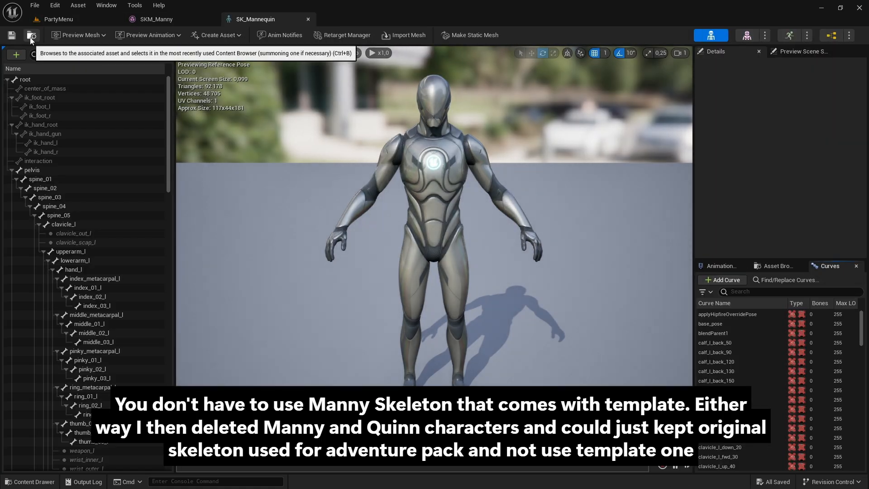
pyautogui.click(59, 19)
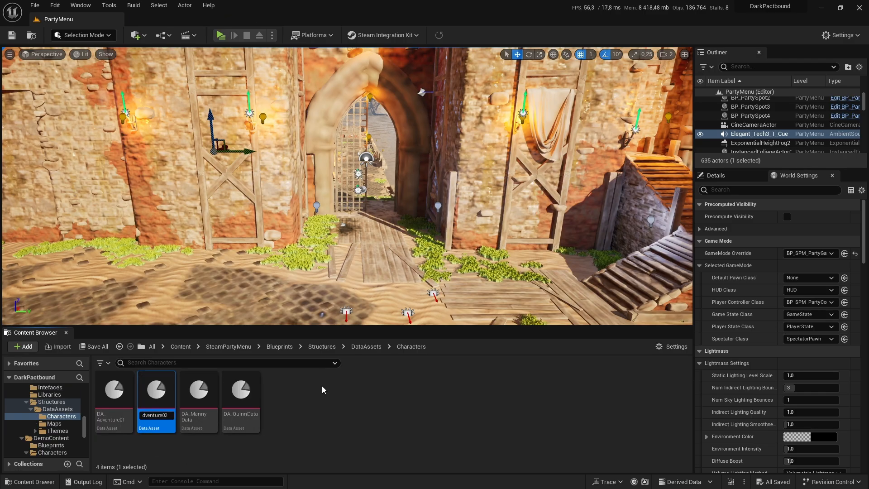
# Step: Open DA_Adventure02, set its Character Name to Adventure 2 and its Character Portrait to Aventure02_Default
pyautogui.doubleClick(156, 393)
pyautogui.click(369, 92)
pyautogui.write('2')
pyautogui.click(456, 106)
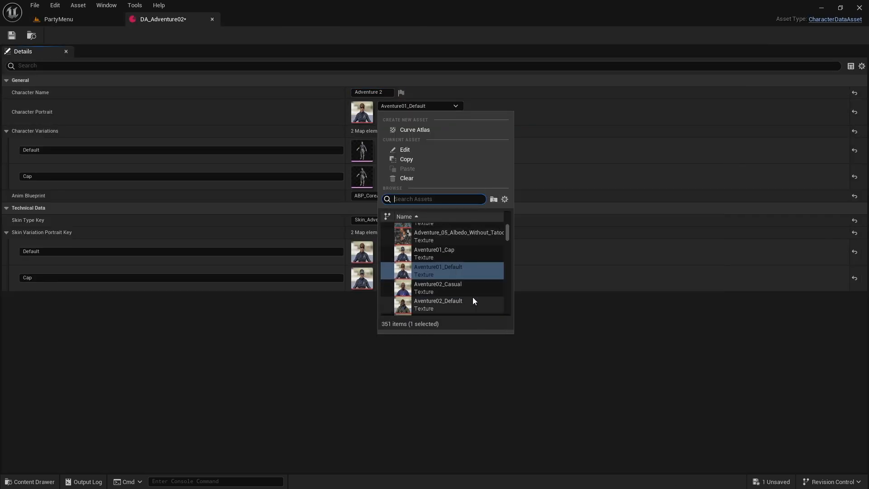
pyautogui.click(455, 284)
# Step: Set the mesh of DA_Adventure02's Default character variation to SK_UE5_Adventure_02_Full_02
pyautogui.click(420, 144)
pyautogui.write('adventure full UE5')
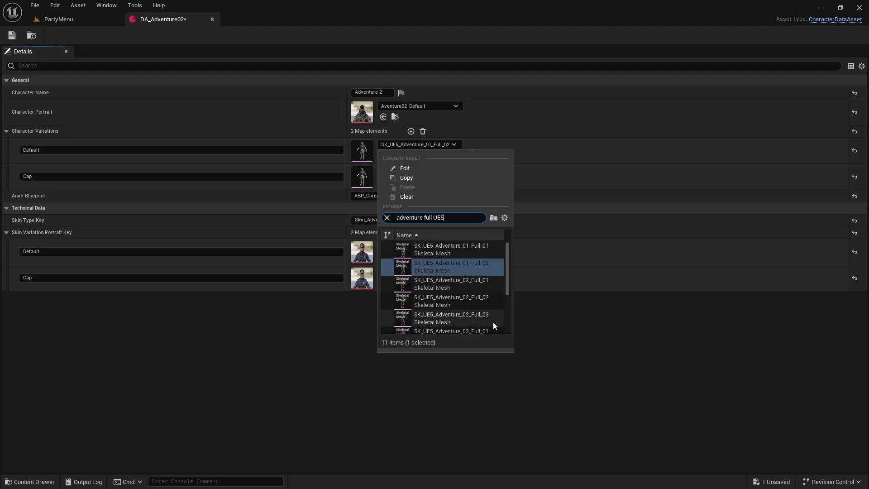
pyautogui.click(452, 284)
pyautogui.click(437, 144)
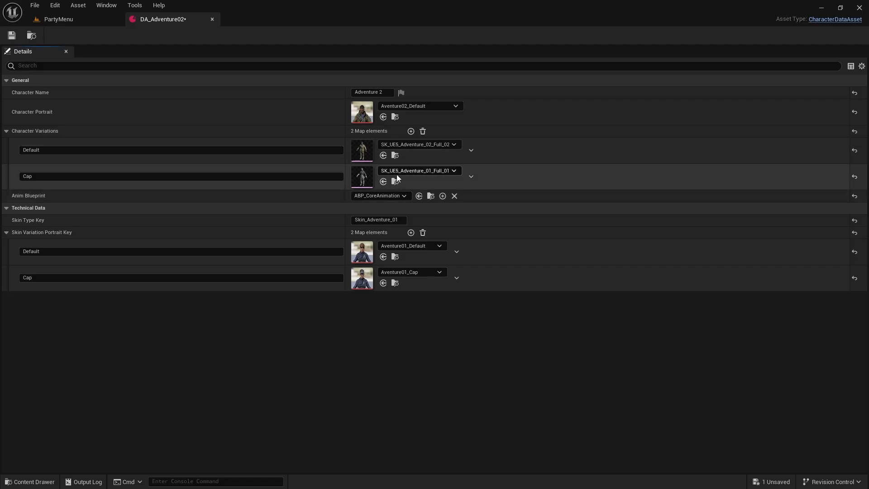
# Step: Set the Cap variation's mesh to SK_UE5_Adventure_02_Full_01 and rename that variation Geared
pyautogui.click(417, 170)
pyautogui.write('adventure full UE5')
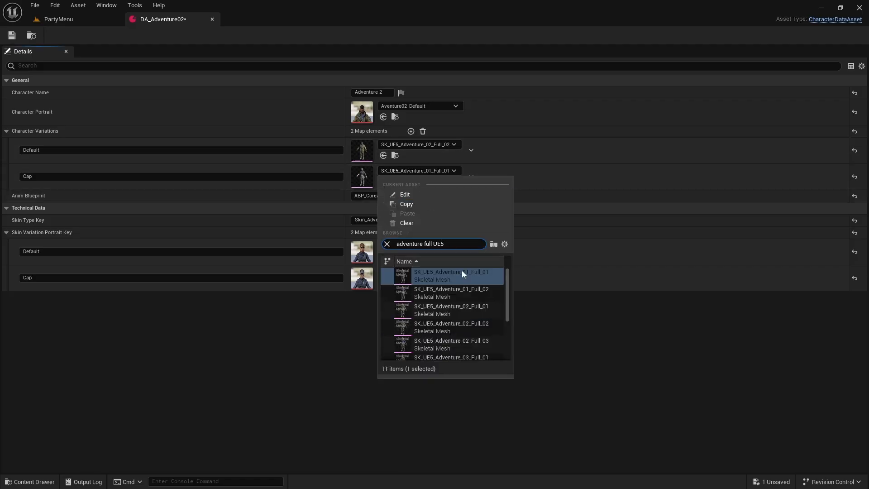
pyautogui.click(482, 308)
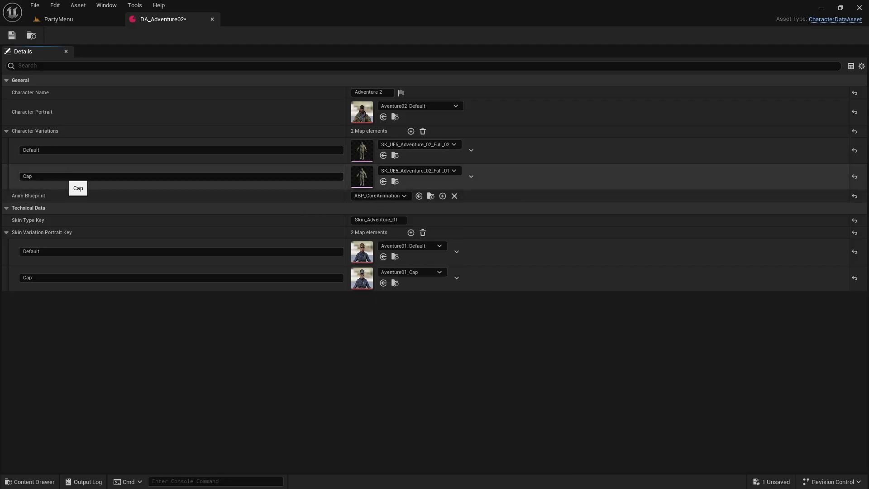
pyautogui.click(110, 180)
pyautogui.write('Geared')
pyautogui.press('Return')
# Step: Add a third character variation named Casual using the mesh SK_UE5_Adventure_02_Full_03
pyautogui.click(411, 131)
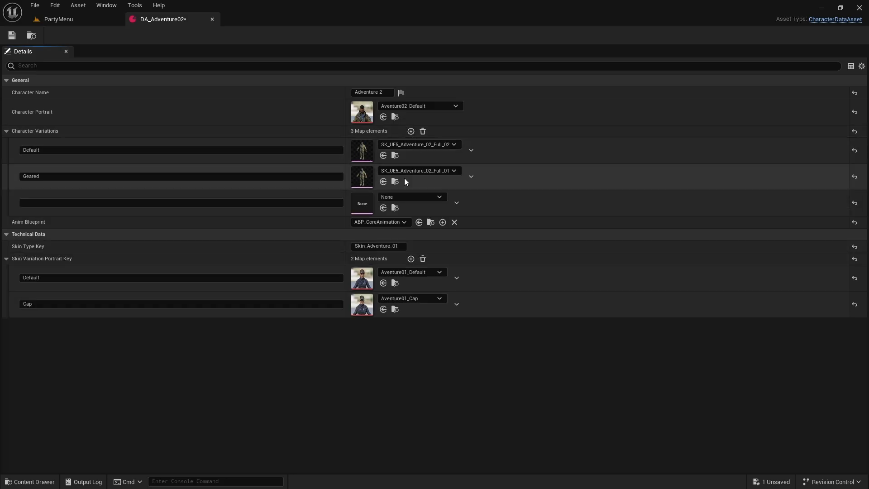
pyautogui.click(411, 197)
pyautogui.write('adventure full UE5')
pyautogui.click(501, 350)
pyautogui.click(71, 202)
pyautogui.write('Ca')
pyautogui.press('Return')
# Step: Set the Skin Type Key of DA_Adventure02 to Skin_Adventure_02
pyautogui.moveTo(395, 246); pyautogui.dragTo(463, 246)
pyautogui.write('2')
pyautogui.press('Return')
# Step: Set the skin variation portraits to Aventure02_Default for the Default entry and Aventure02_Geared for the Cap entry
pyautogui.click(441, 274)
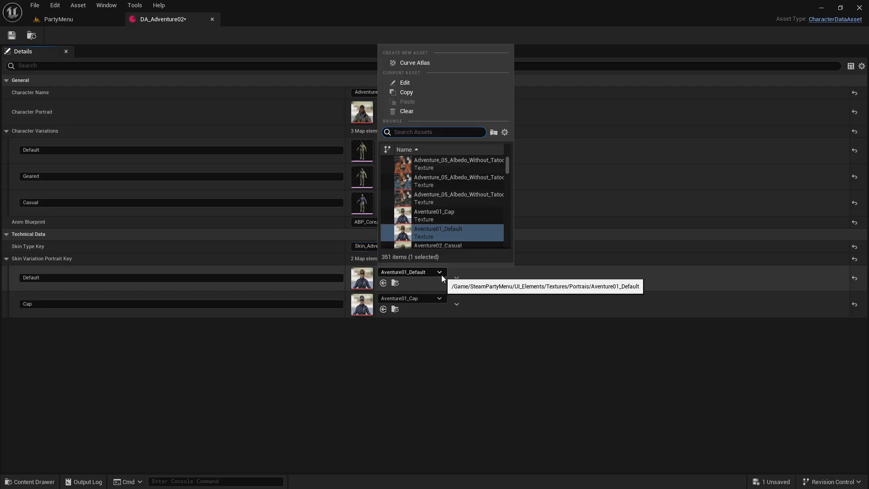
pyautogui.click(470, 218)
pyautogui.click(419, 296)
pyautogui.scroll(-3, 492, 264)
pyautogui.click(483, 265)
# Step: Add a third skin variation portrait entry named Casual with the texture Aventure03_Casual and save DA_Adventure02
pyautogui.click(411, 258)
pyautogui.click(407, 324)
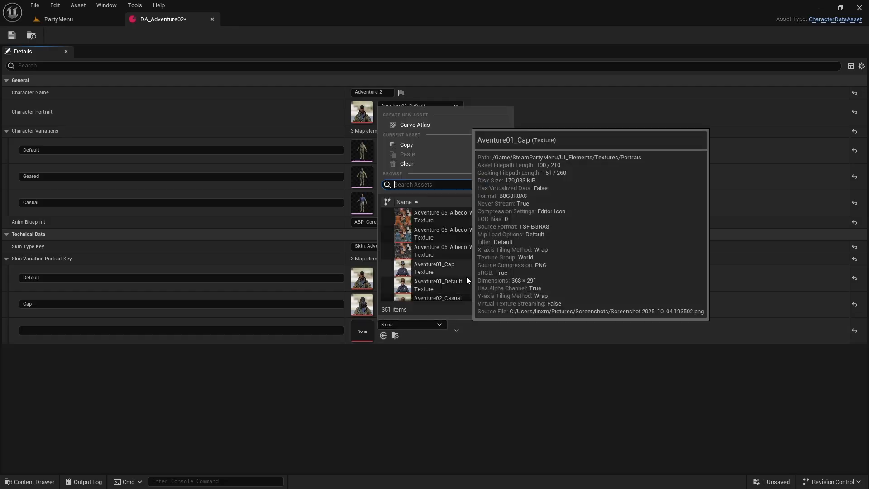
pyautogui.scroll(-4, 489, 279)
pyautogui.click(476, 293)
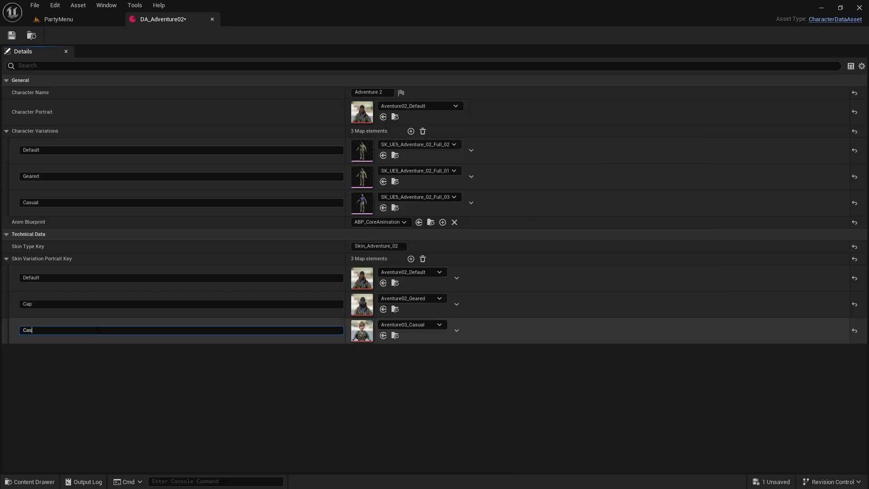
pyautogui.press('Return')
pyautogui.hotkey('ctrl', 's')
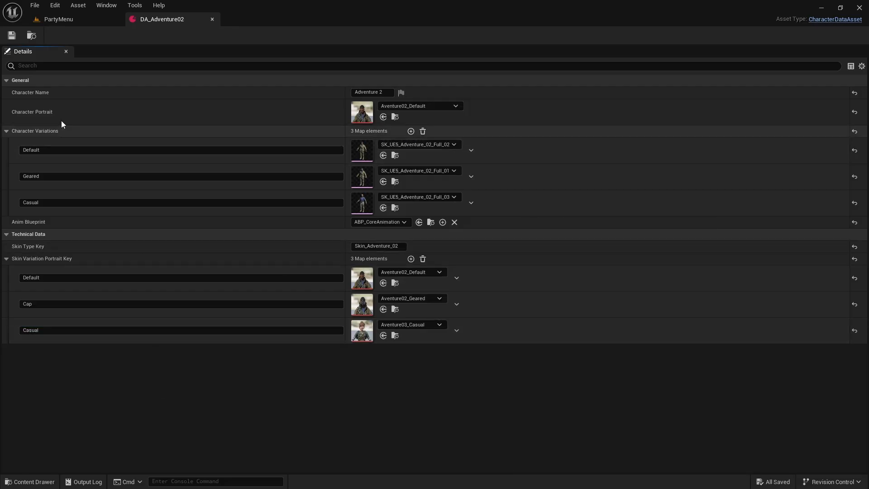
# Step: Run the PartyMenu level, check the character types offered in the locker and stop the preview
pyautogui.click(61, 20)
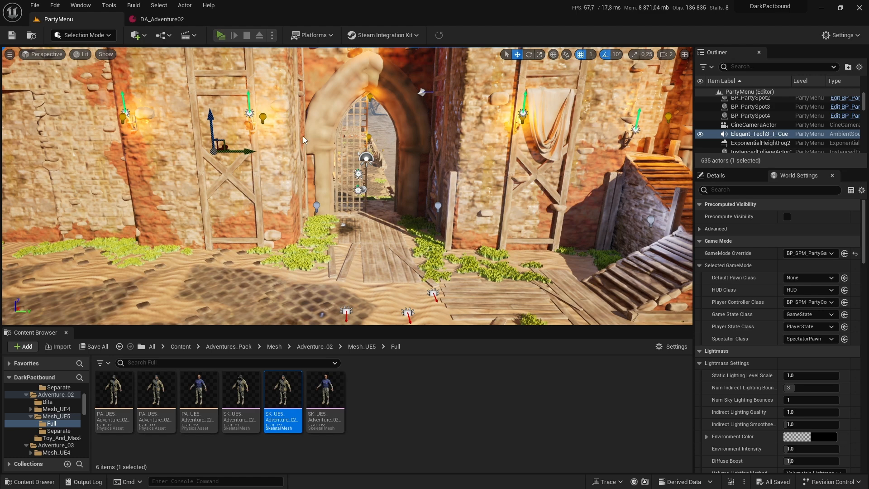
pyautogui.hotkey('alt', 'p')
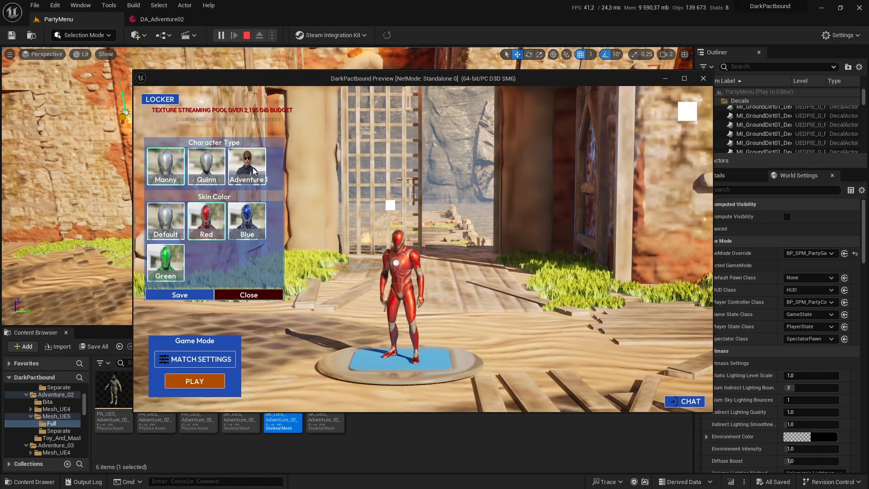
pyautogui.press('Escape')
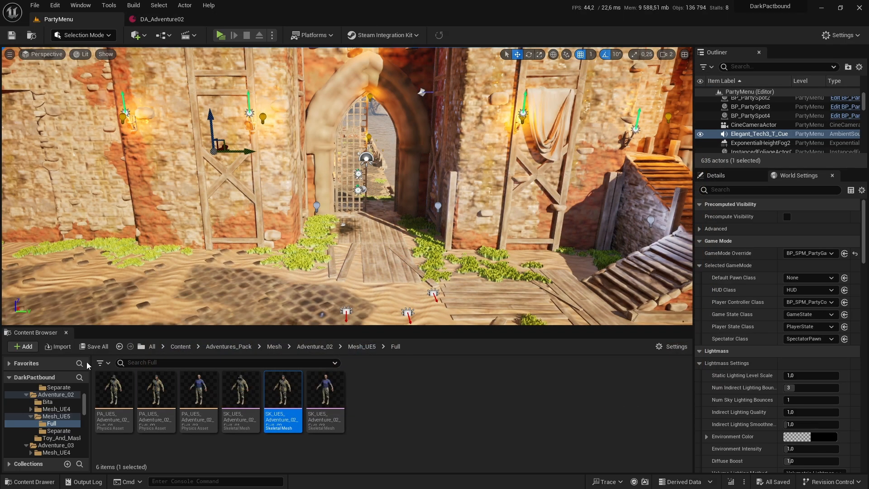
# Step: Open the DA_PM_Settings data asset from the SteamPartyMenu Blueprints/Structures/DataAssets folder
pyautogui.scroll(-8, 63, 426)
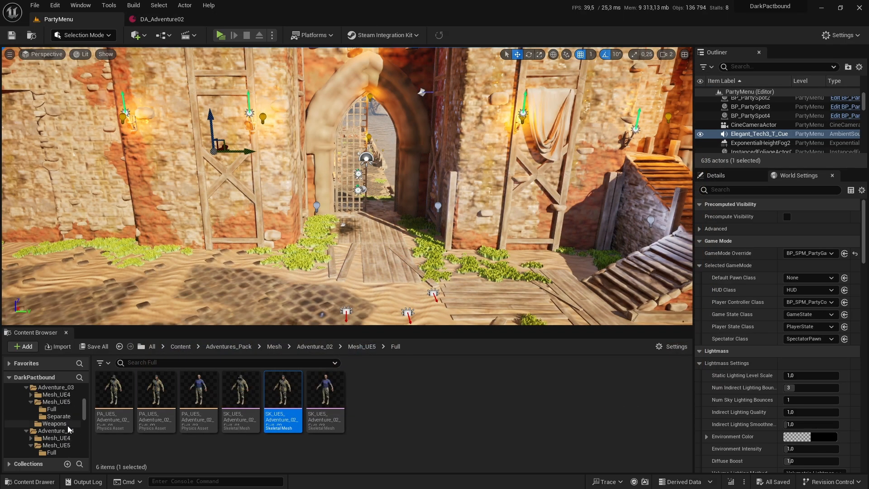
pyautogui.scroll(-3, 69, 431)
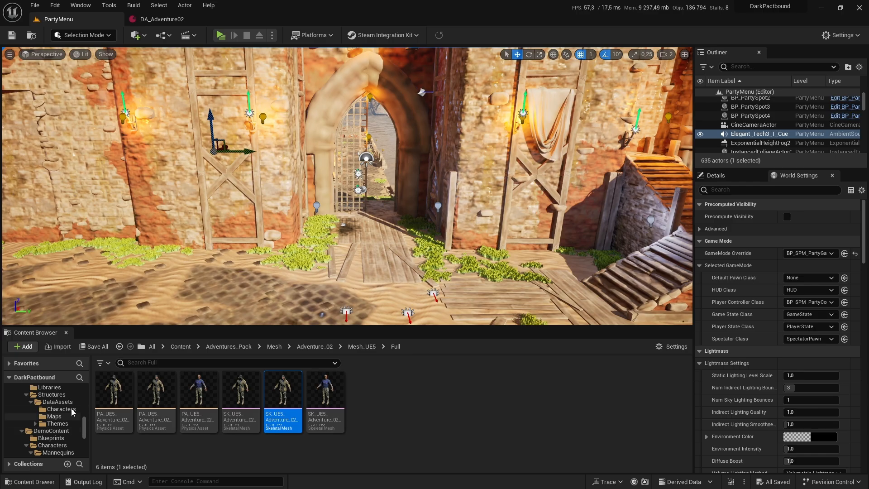
pyautogui.click(52, 394)
pyautogui.click(46, 402)
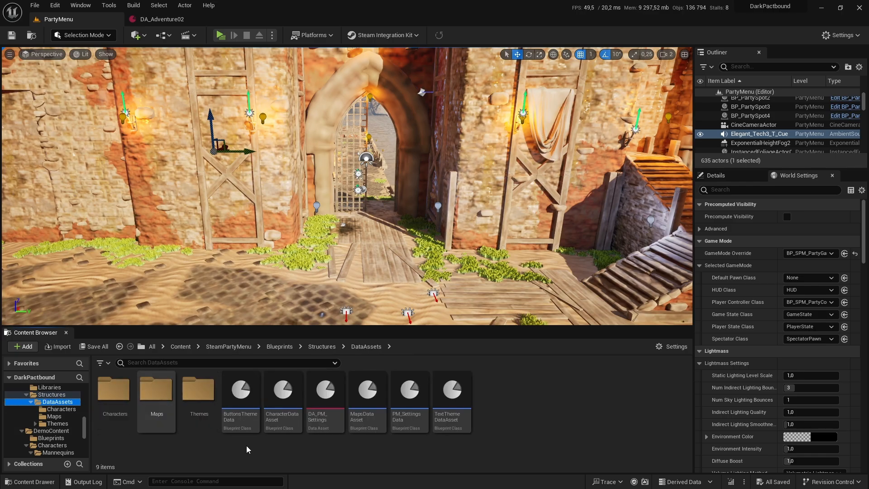
pyautogui.doubleClick(313, 403)
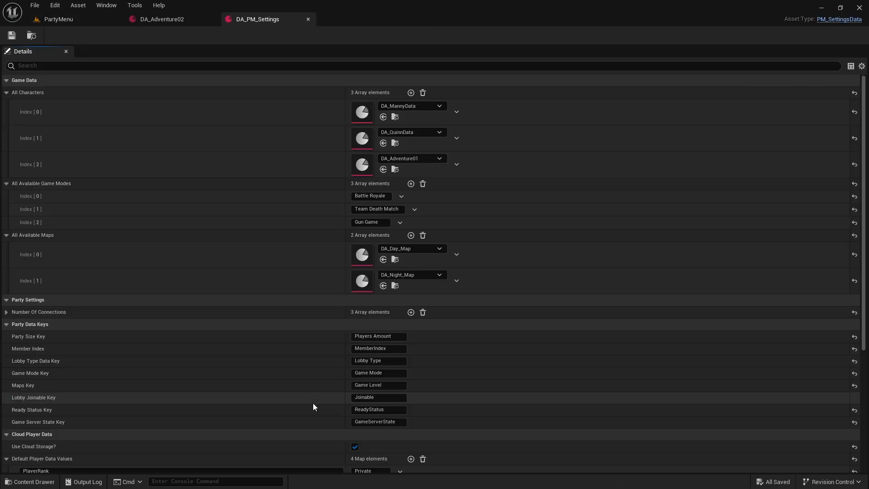
# Step: Add DA_Adventure02 as a new element of the All Characters array and save DA_PM_Settings
pyautogui.click(410, 92)
pyautogui.click(415, 184)
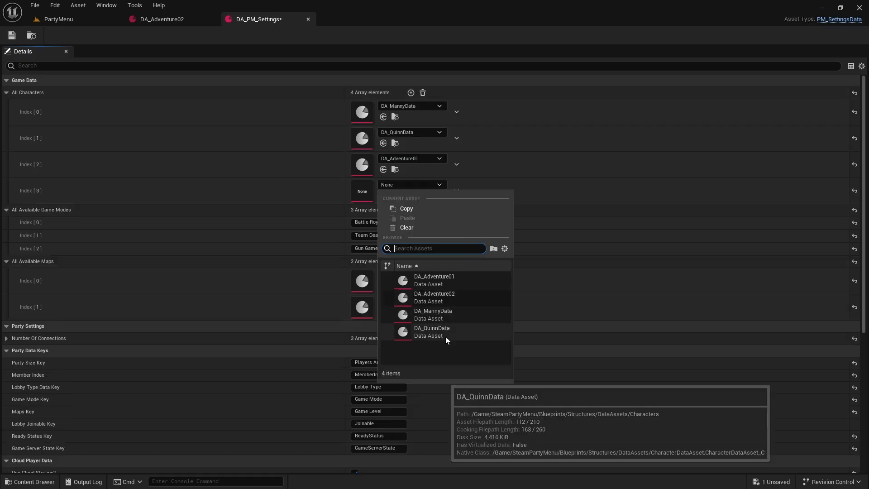
pyautogui.click(466, 298)
pyautogui.click(11, 36)
# Step: Return to the PartyMenu level, run it and try the Adventure 2 character's Cap and Casual skins in the locker
pyautogui.moveTo(243, 20); pyautogui.dragTo(150, 23)
pyautogui.click(85, 23)
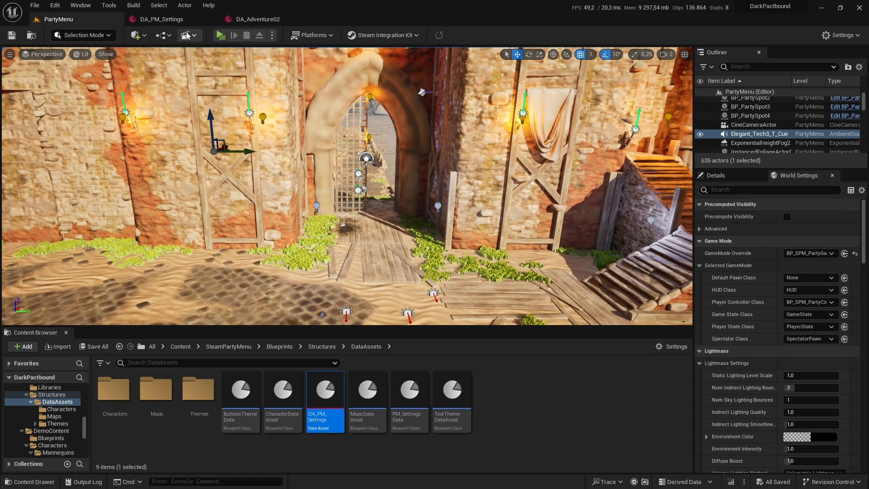
pyautogui.hotkey('alt', 'p')
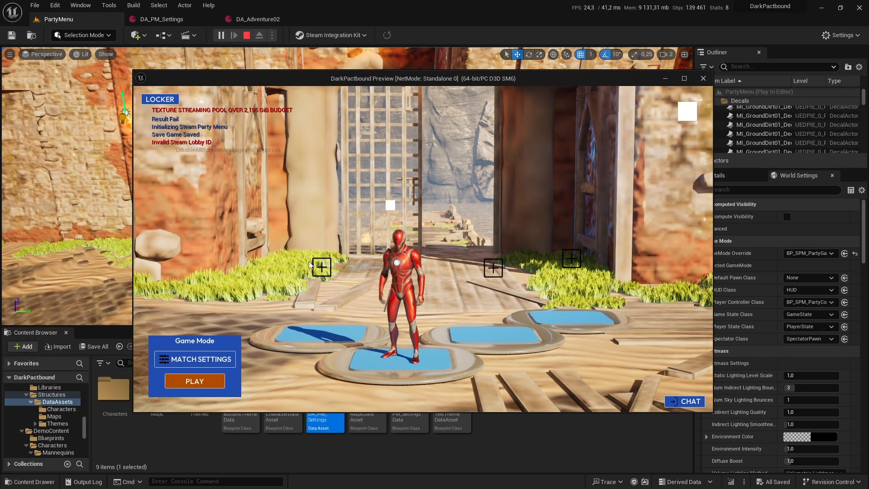
pyautogui.click(163, 99)
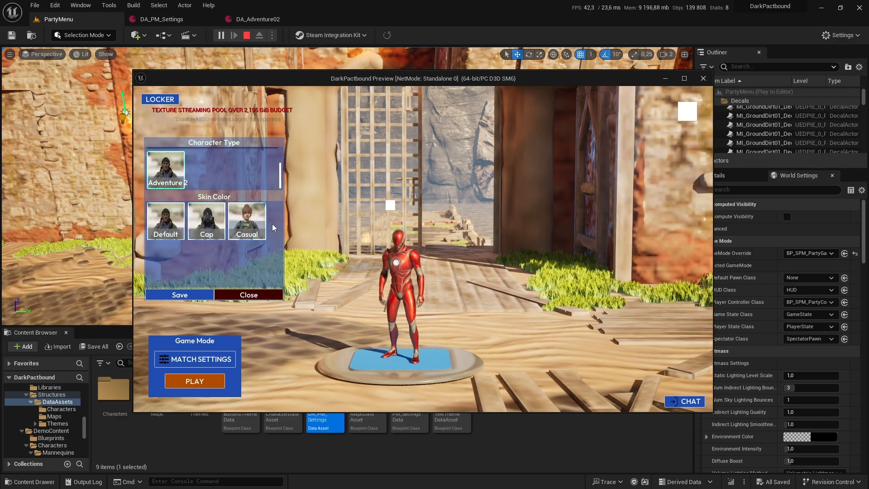
pyautogui.click(207, 221)
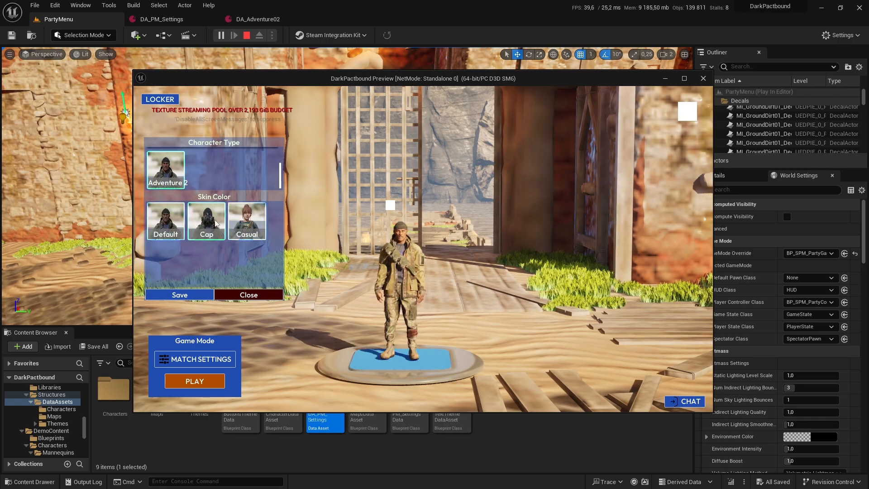
pyautogui.click(253, 222)
pyautogui.click(221, 226)
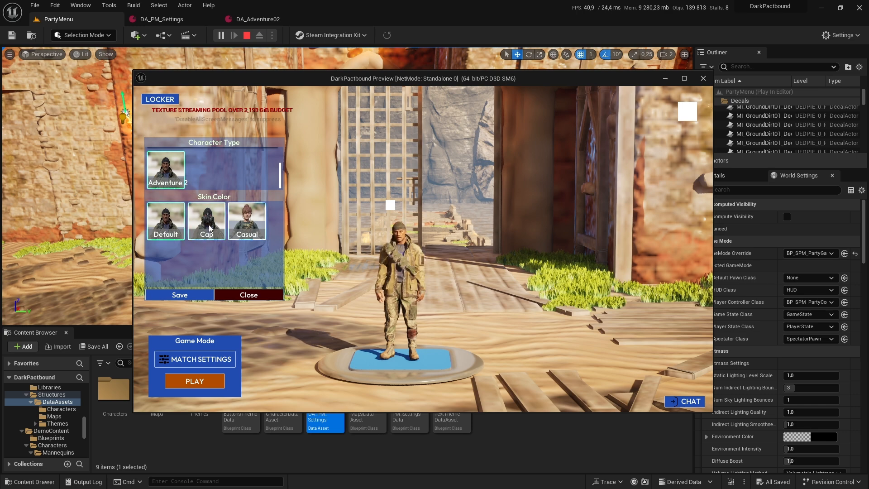
# Step: Change the Casual skin portrait in DA_Adventure02 and open the Portrais texture folder under UI_Elements
pyautogui.click(420, 324)
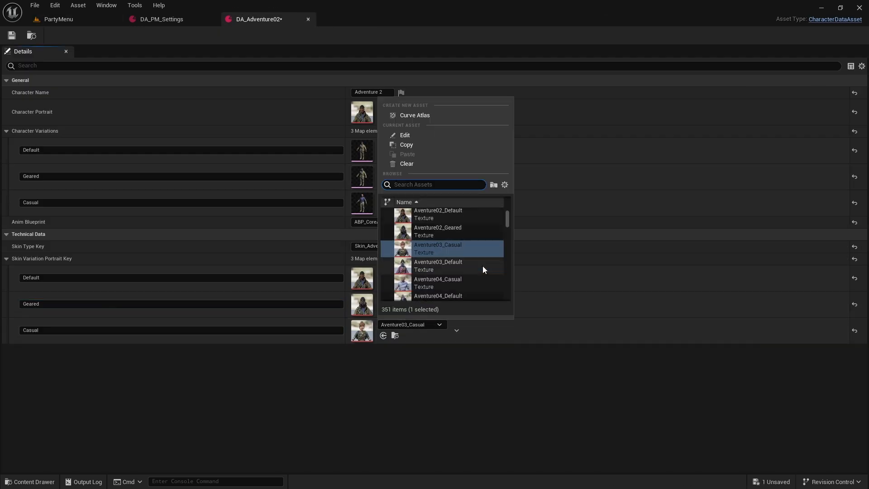
pyautogui.scroll(2, 482, 267)
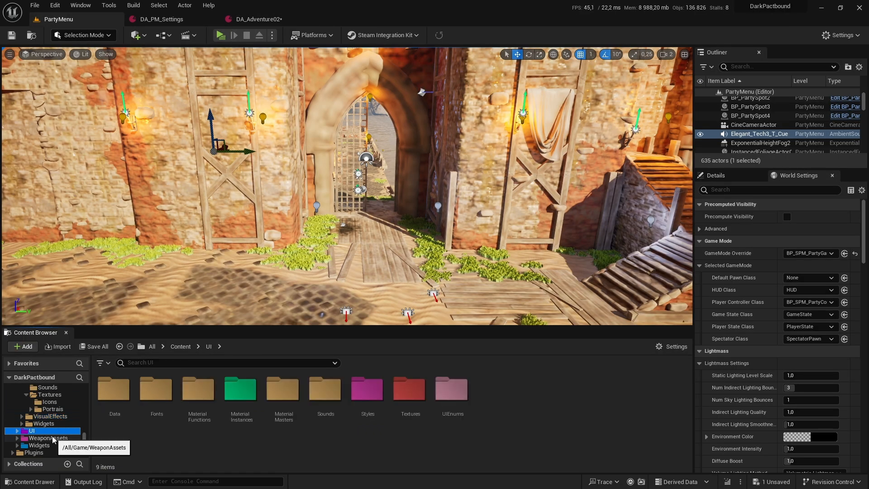
pyautogui.click(53, 437)
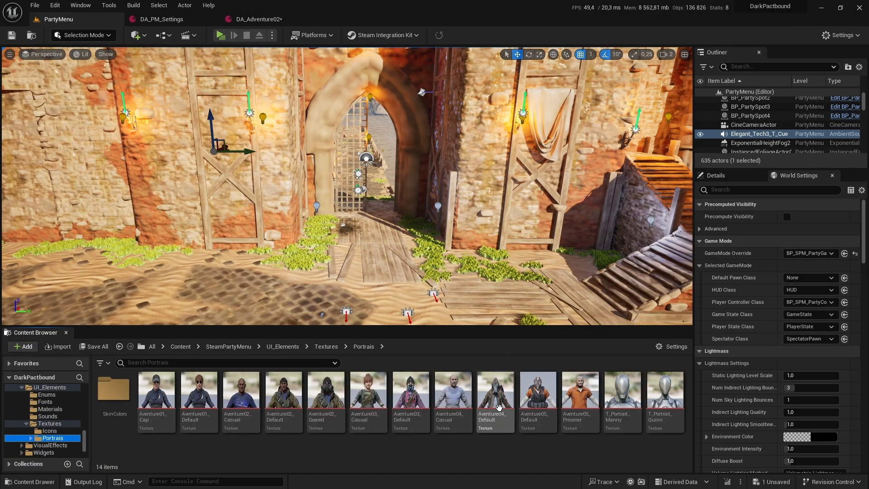
# Step: Set DA_Adventure04's Default mesh to SK_UE5_Adventure_04_Full_01 and DA_Adventure05's Default skin portrait to Aventure05_Default
pyautogui.click(241, 398)
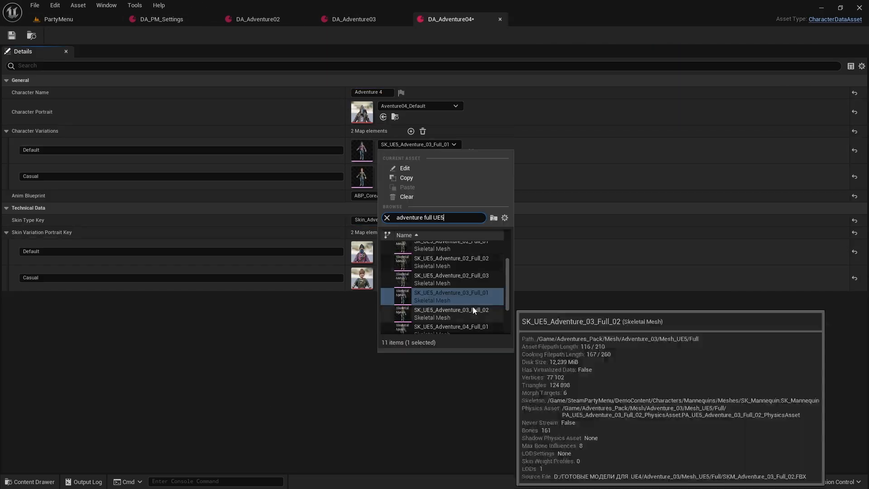
pyautogui.click(490, 345)
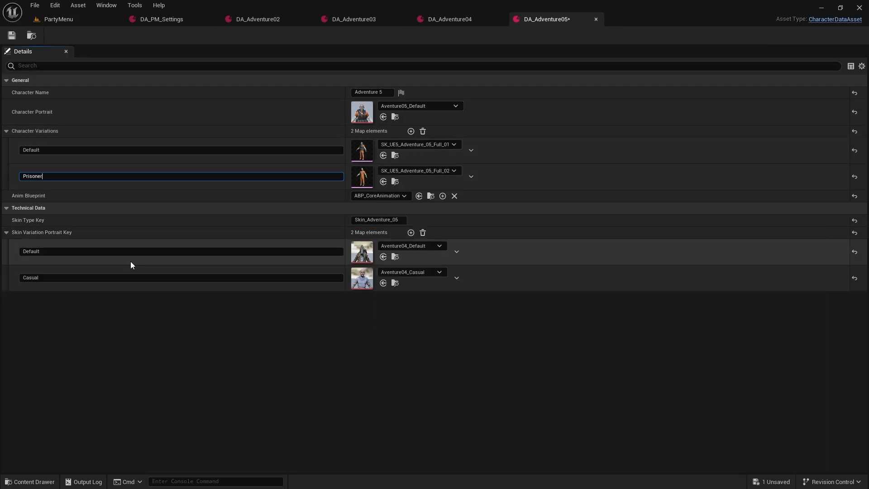
pyautogui.click(430, 245)
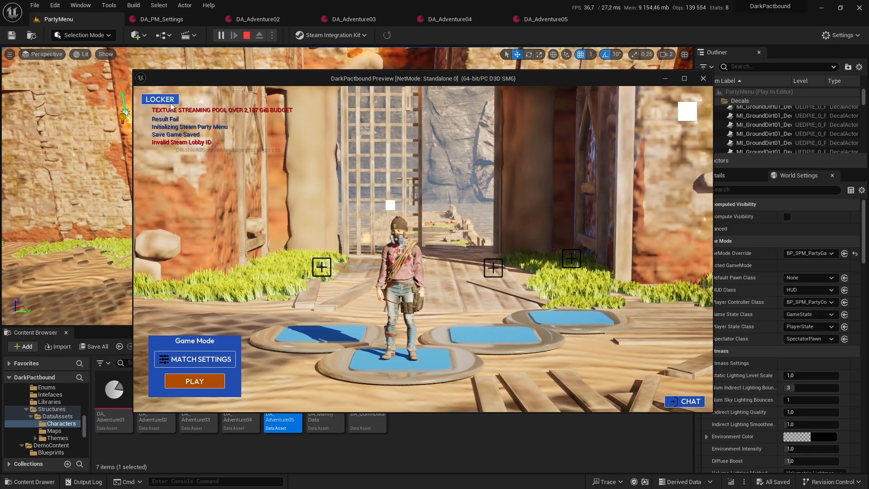
# Step: Open the locker in the running preview and switch through the Adventure 1 to Adventure 5 characters to compare them
pyautogui.click(160, 99)
pyautogui.scroll(-2, 247, 162)
pyautogui.click(207, 172)
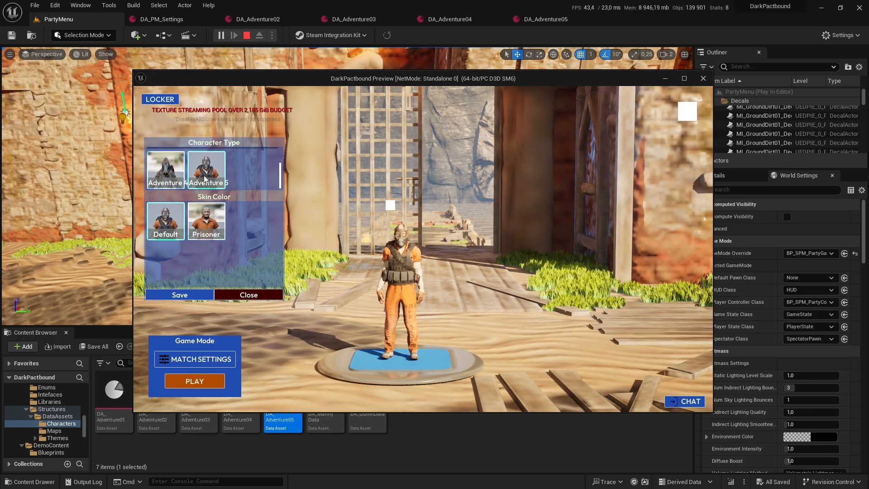
pyautogui.scroll(2, 218, 177)
pyautogui.click(246, 171)
pyautogui.click(207, 170)
pyautogui.click(168, 170)
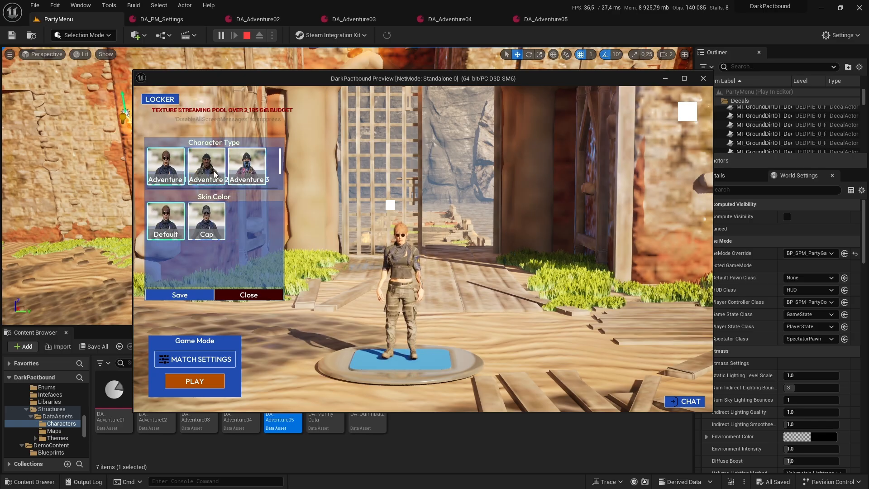
pyautogui.scroll(-2, 215, 175)
pyautogui.click(206, 181)
pyautogui.click(171, 175)
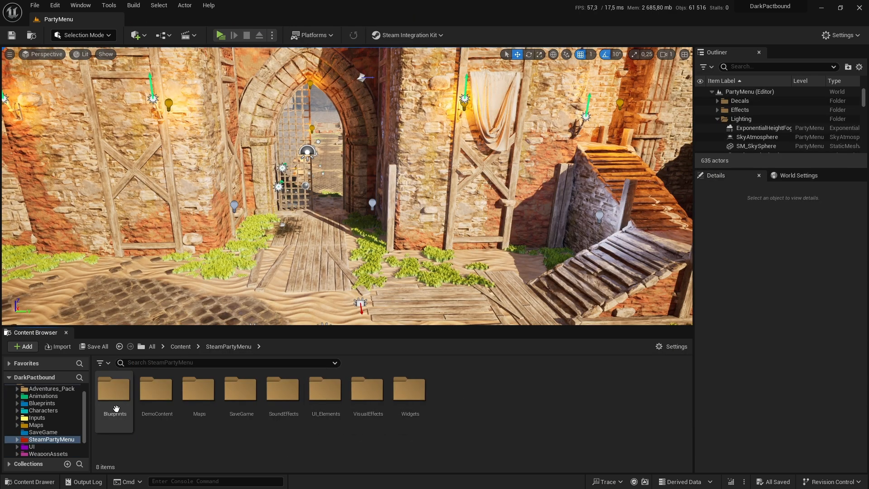
# Step: Browse SteamPartyMenu to Blueprints/Structures/DataAssets and open the DA_PM_Settings data asset
pyautogui.doubleClick(114, 389)
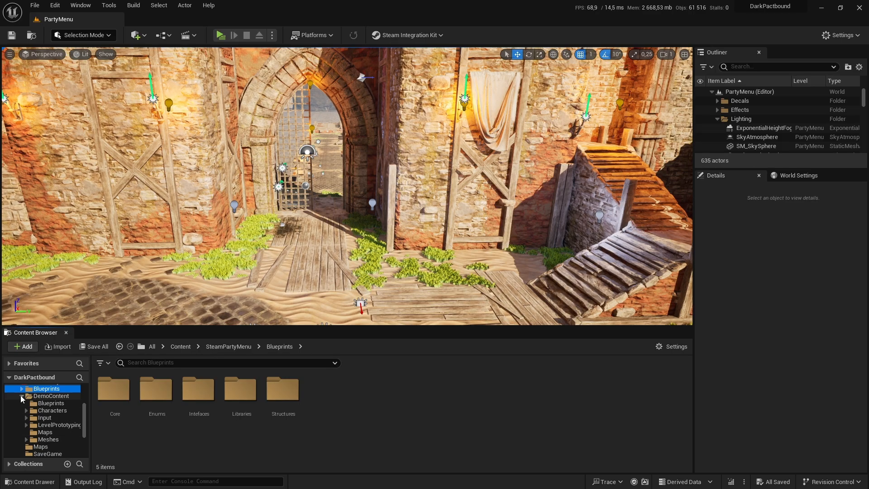
pyautogui.doubleClick(293, 389)
pyautogui.doubleClick(114, 389)
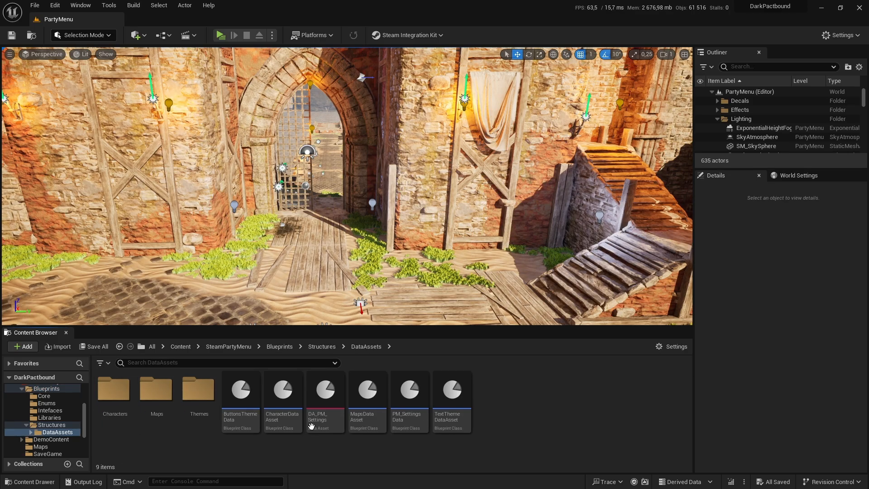
pyautogui.doubleClick(325, 398)
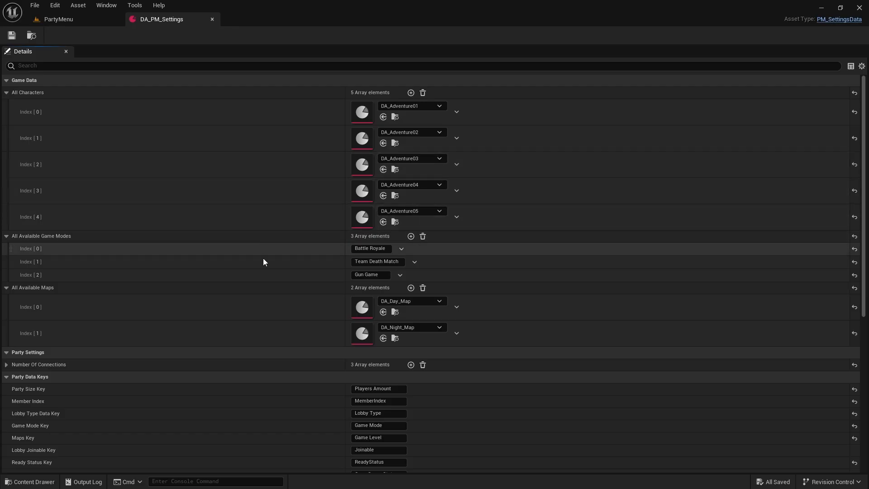
# Step: Review the data keys and default player data values in DA_PM_Settings, and locate DA_Adventure01 in the content browser
pyautogui.scroll(-3, 273, 316)
pyautogui.scroll(-6, 273, 316)
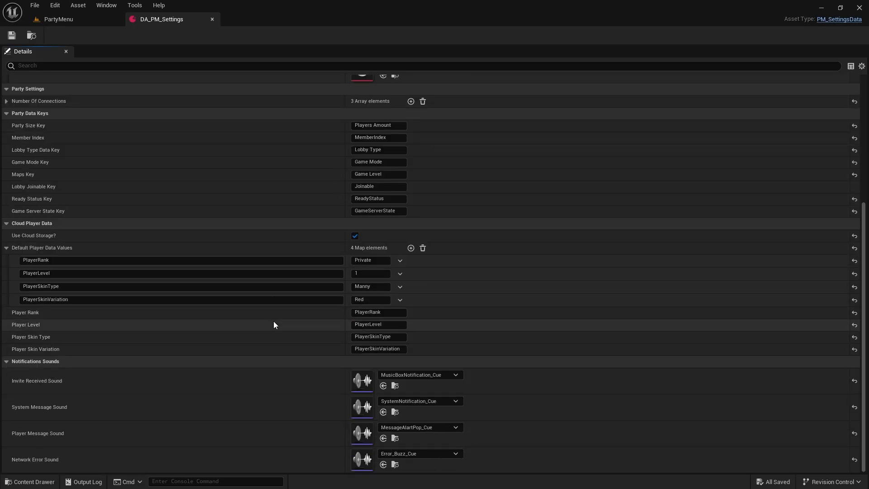
pyautogui.scroll(9, 331, 325)
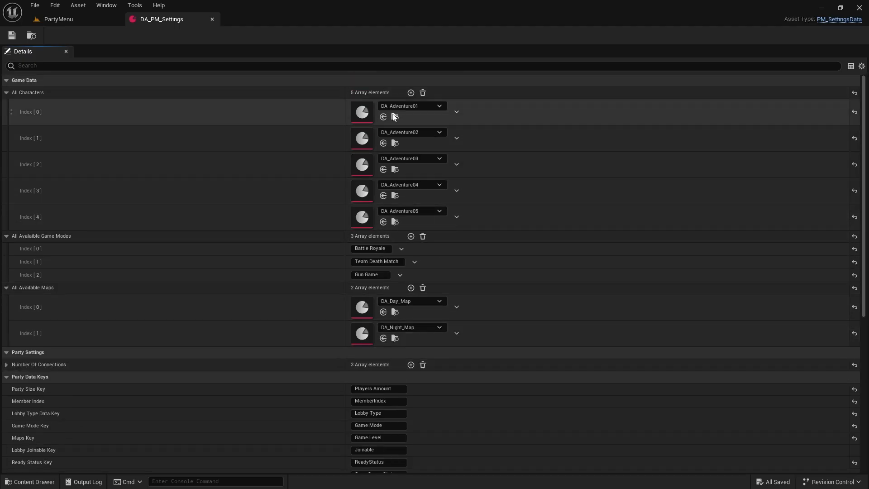
pyautogui.click(395, 117)
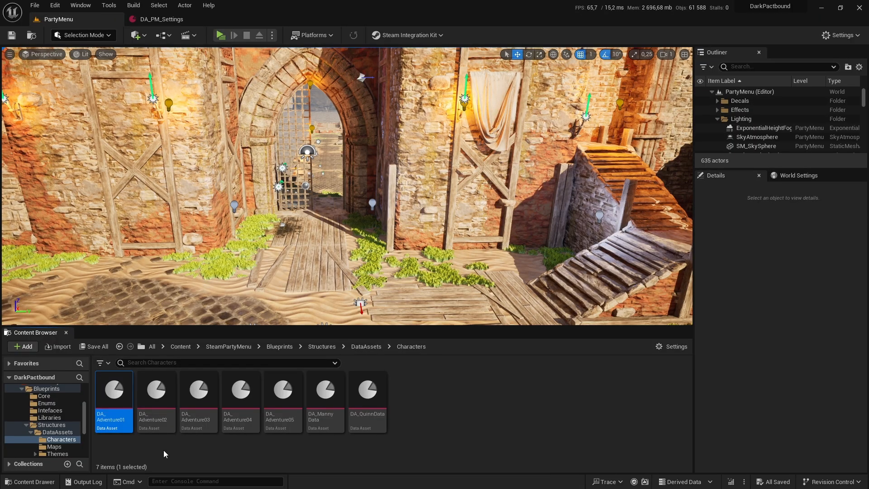
# Step: Copy the skin type key from DA_Adventure01 and set the PlayerSkinType default in DA_PM_Settings to Skin_Adventure_01
pyautogui.doubleClick(114, 396)
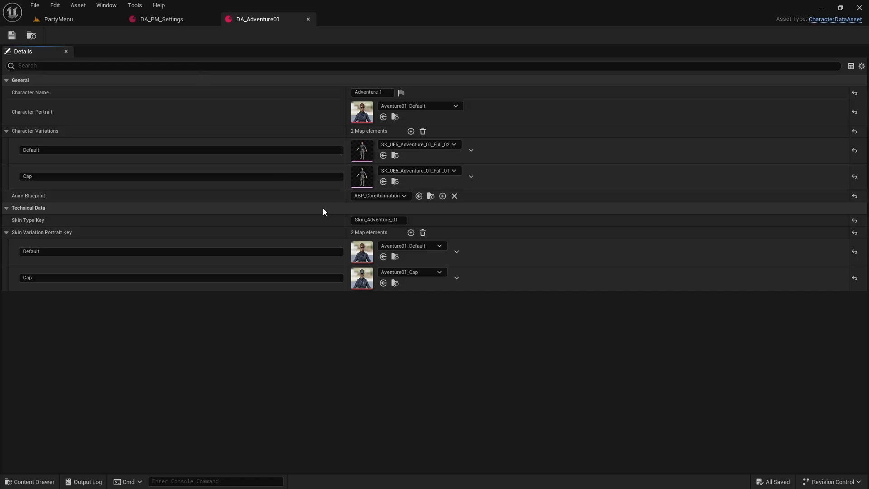
pyautogui.click(399, 220)
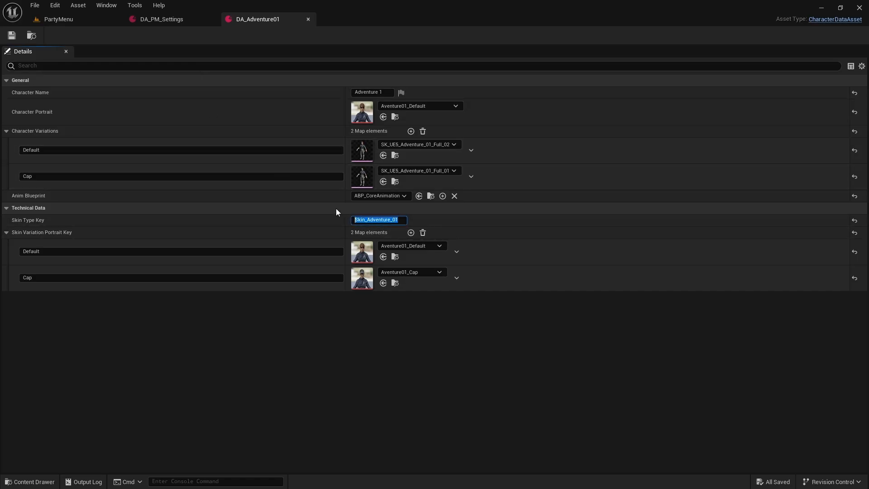
pyautogui.click(168, 20)
pyautogui.scroll(-5, 324, 384)
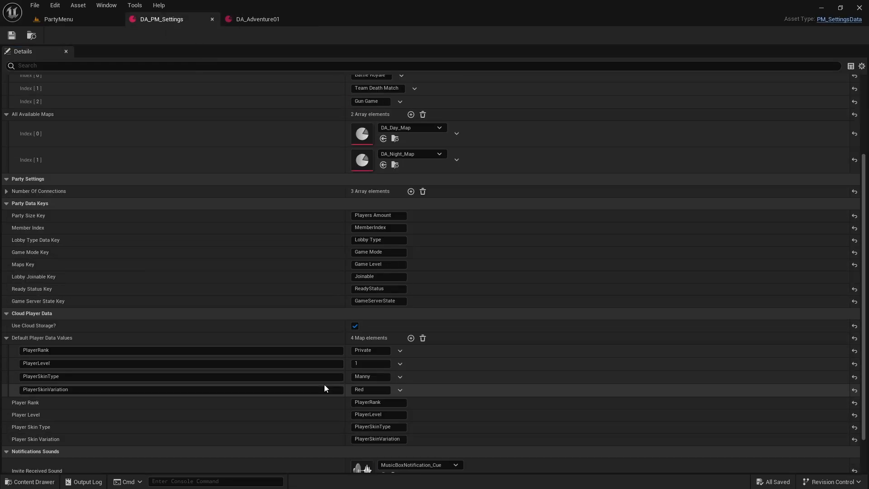
pyautogui.press('Return')
# Step: Set the PlayerSkinVariation default in DA_PM_Settings to Default, matching DA_Adventure01's variation name, then save and close both data assets
pyautogui.click(250, 20)
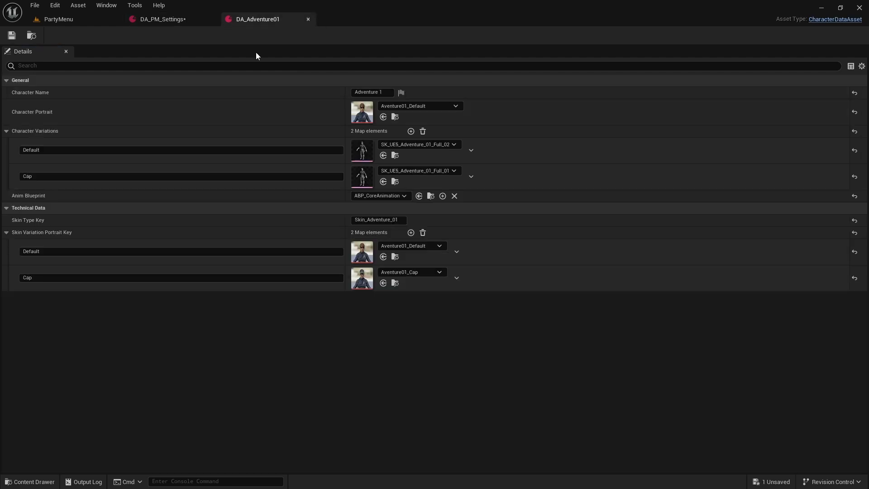
pyautogui.click(56, 152)
pyautogui.click(160, 19)
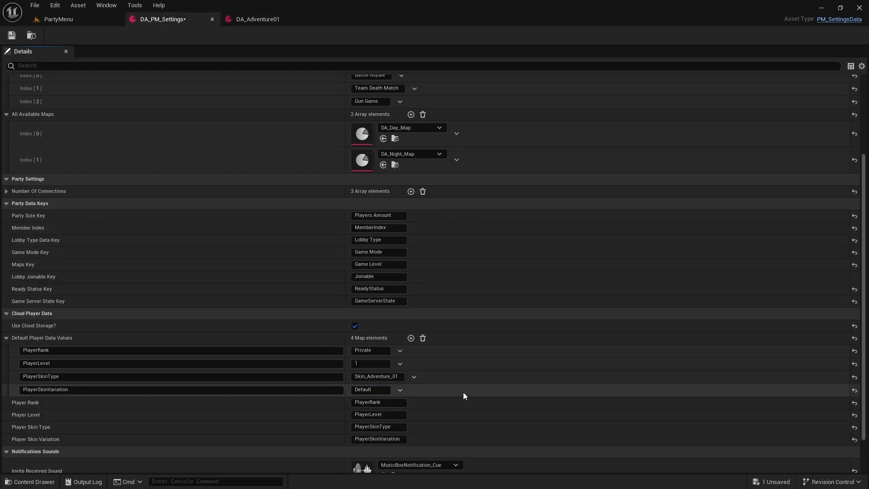
pyautogui.scroll(-3, 462, 392)
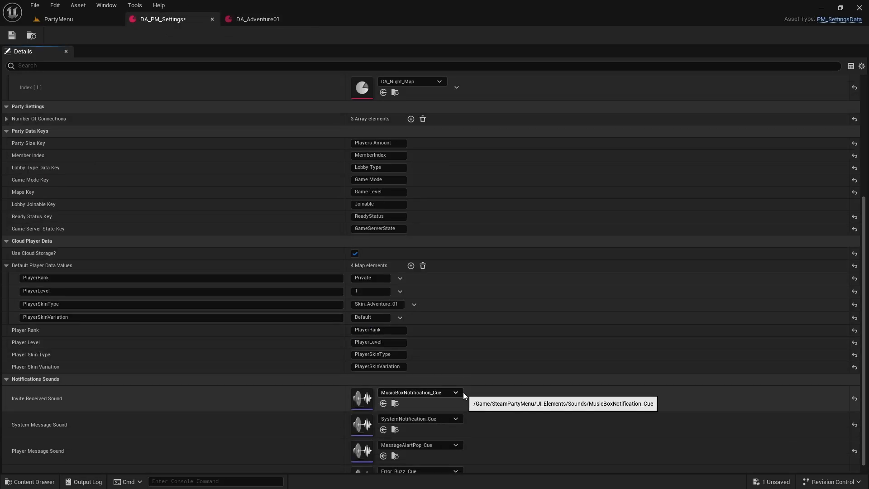
pyautogui.scroll(3, 462, 392)
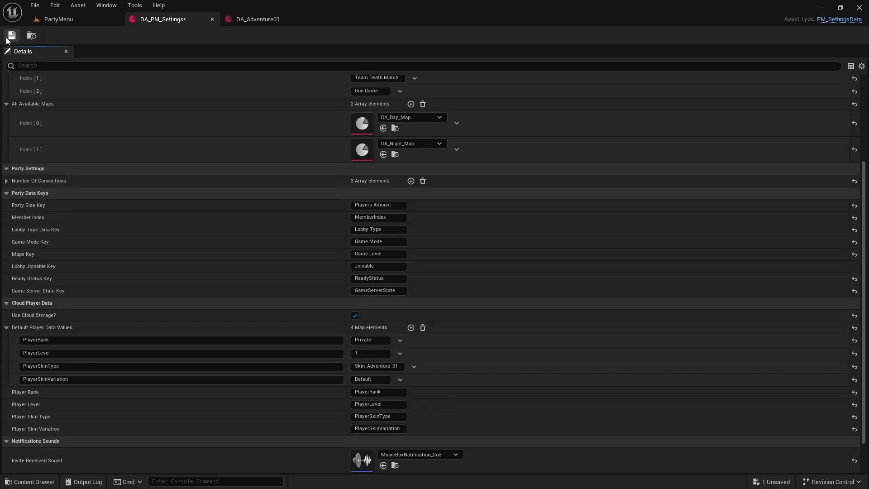
pyautogui.click(267, 20)
pyautogui.click(308, 19)
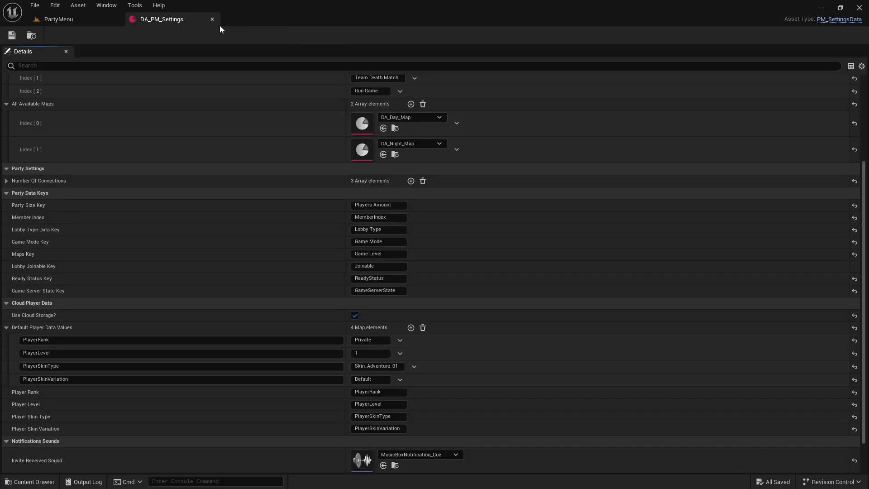
pyautogui.click(212, 19)
# Step: Show the project's Content folder in File Explorer and go to the Saved folder of DarkPactbound
pyautogui.scroll(5, 37, 405)
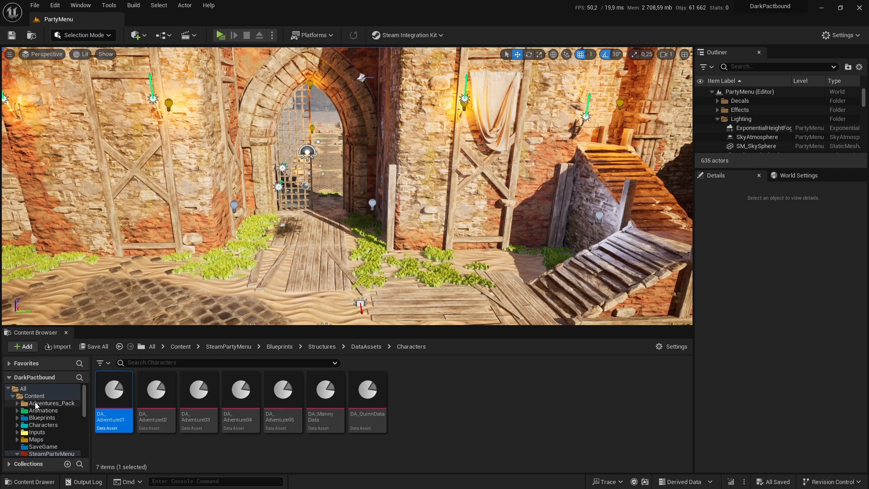
pyautogui.click(39, 402)
pyautogui.rightClick(47, 396)
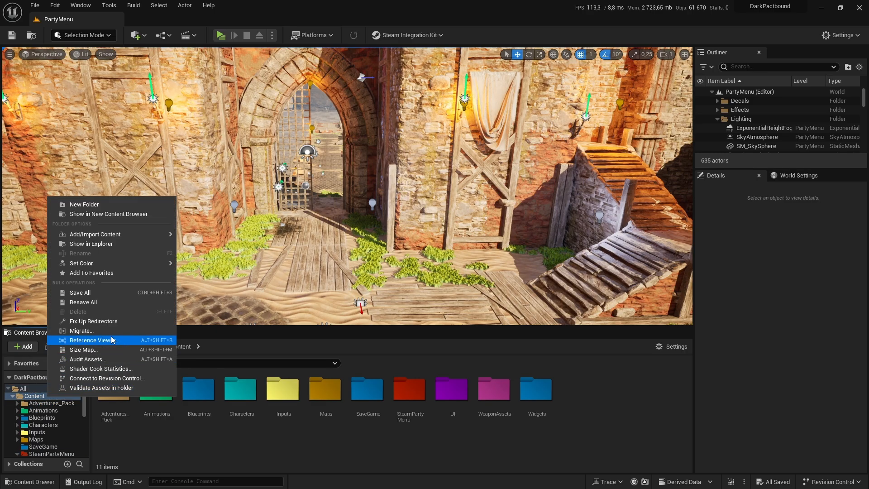
pyautogui.click(91, 243)
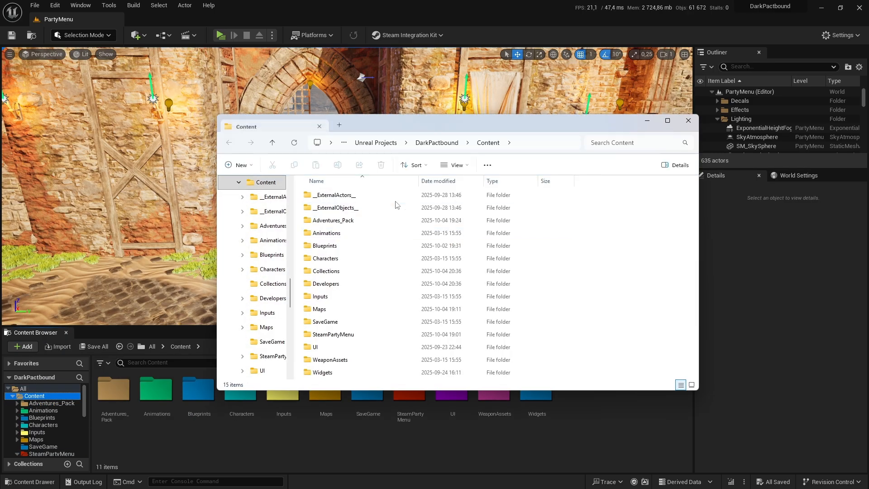
pyautogui.click(434, 142)
pyautogui.doubleClick(328, 296)
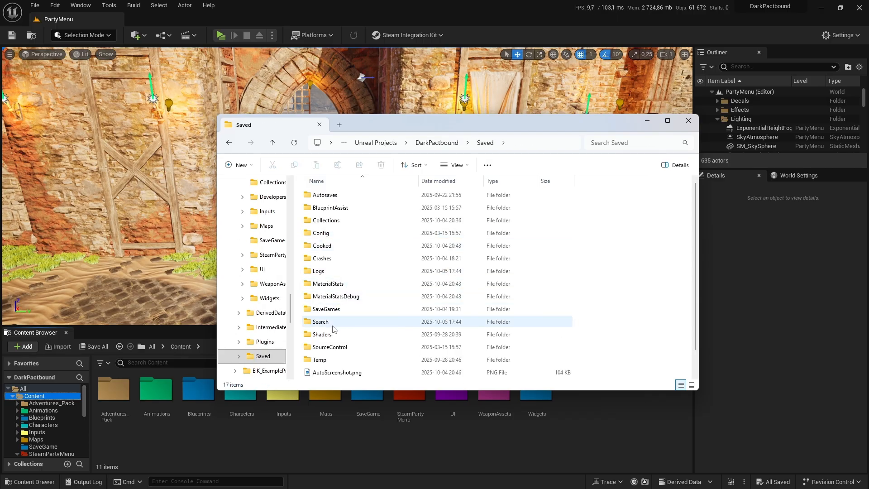
# Step: Delete the existing save file in SaveGames, then preview the party menu to check the default character and close the preview
pyautogui.doubleClick(333, 309)
pyautogui.click(452, 199)
pyautogui.press('Delete')
pyautogui.click(688, 120)
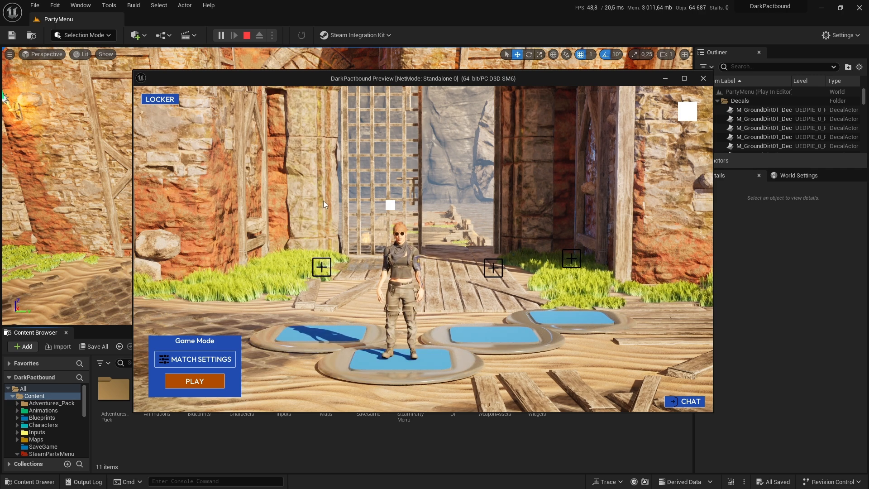
pyautogui.click(705, 83)
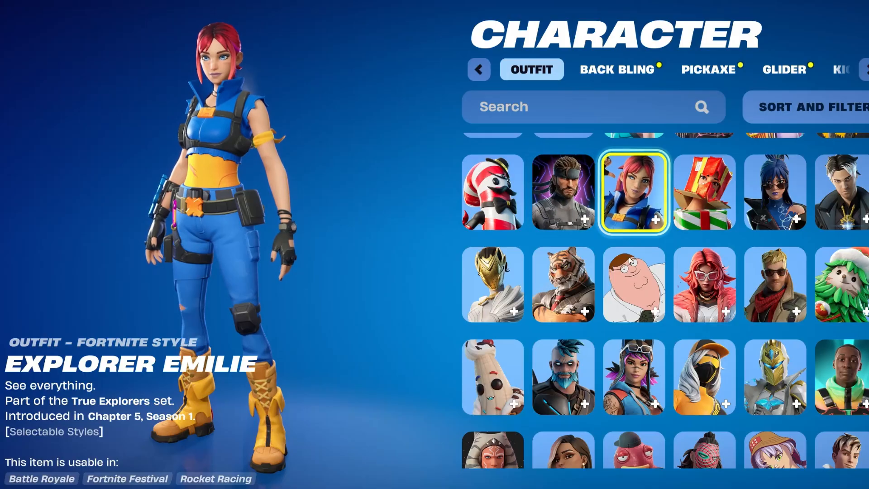
pyautogui.moveTo(630, 289)
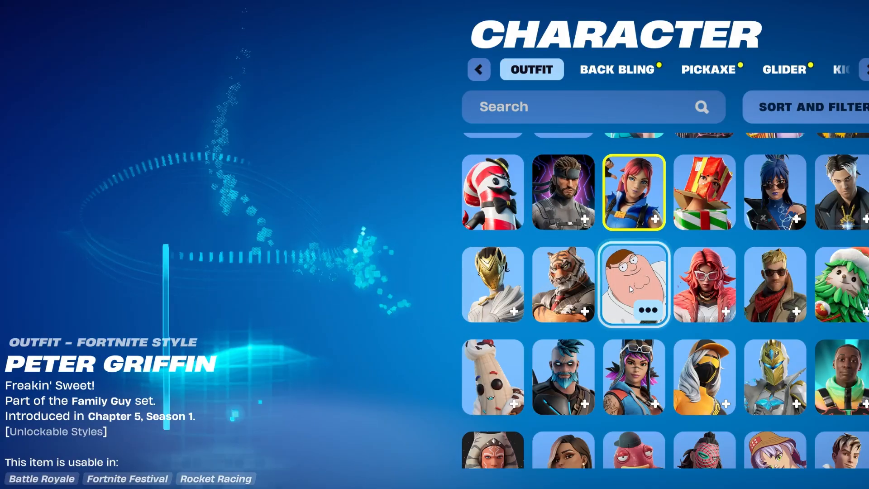
pyautogui.moveTo(576, 287)
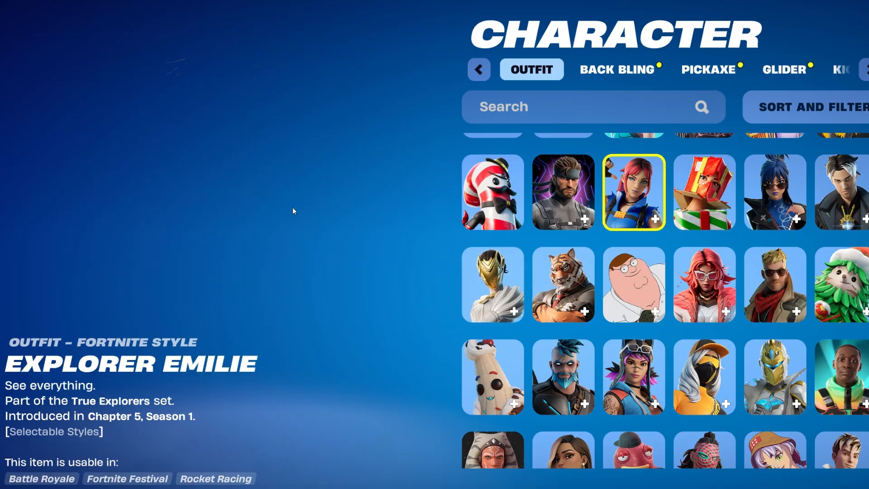
pyautogui.moveTo(543, 274)
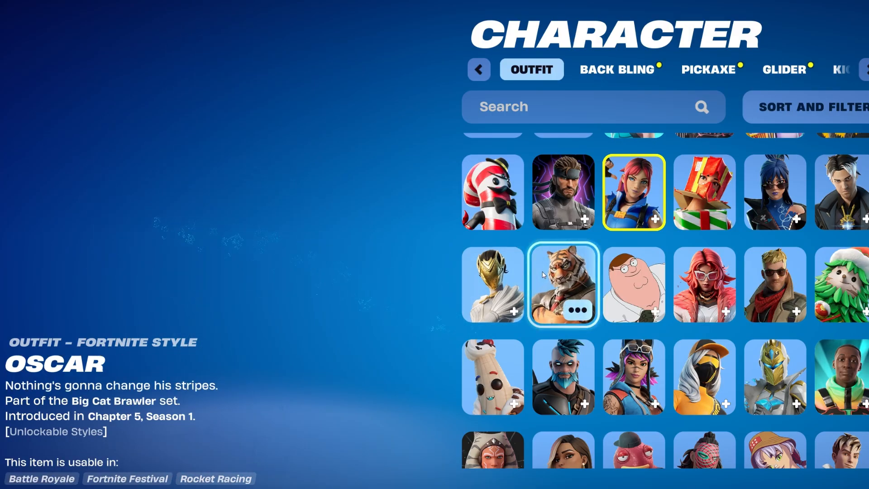
pyautogui.moveTo(477, 274)
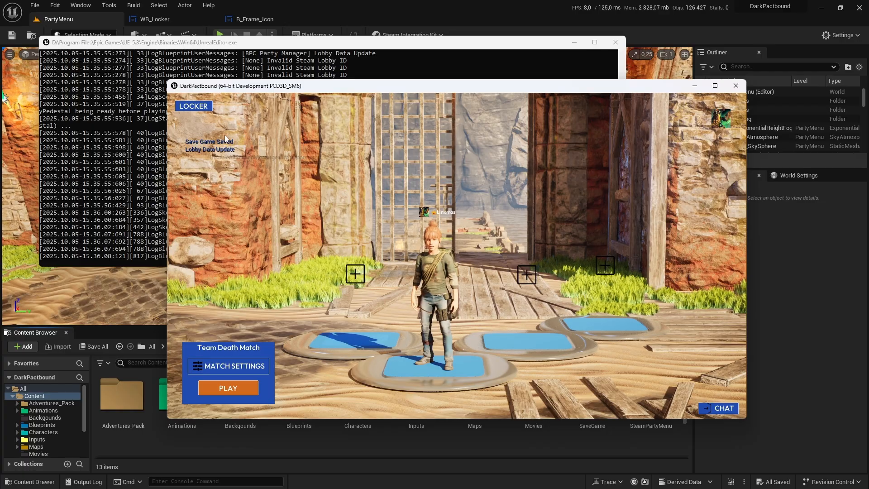
# Step: Select Adventure 1 with the Cap skin in the standalone game's locker and save the choice
pyautogui.click(200, 172)
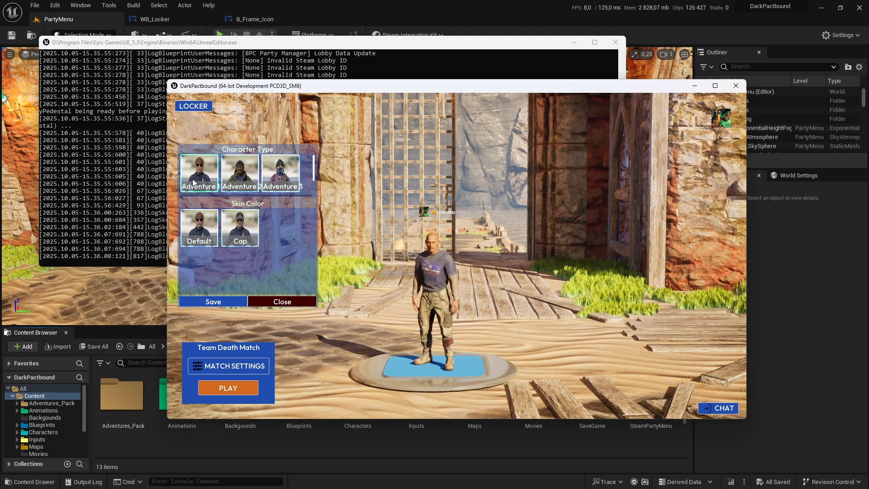
pyautogui.click(212, 301)
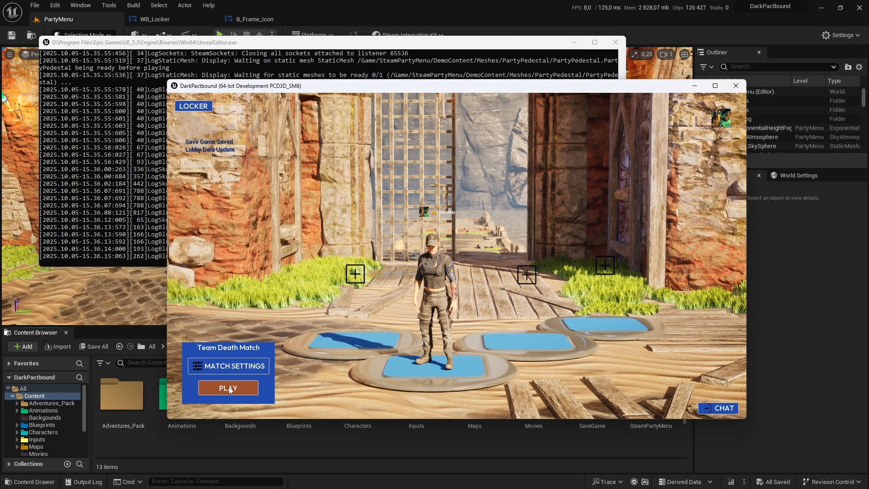
# Step: Start the Team Death Match game and run and jump around the level to test the chosen character
pyautogui.click(228, 387)
pyautogui.press('w')
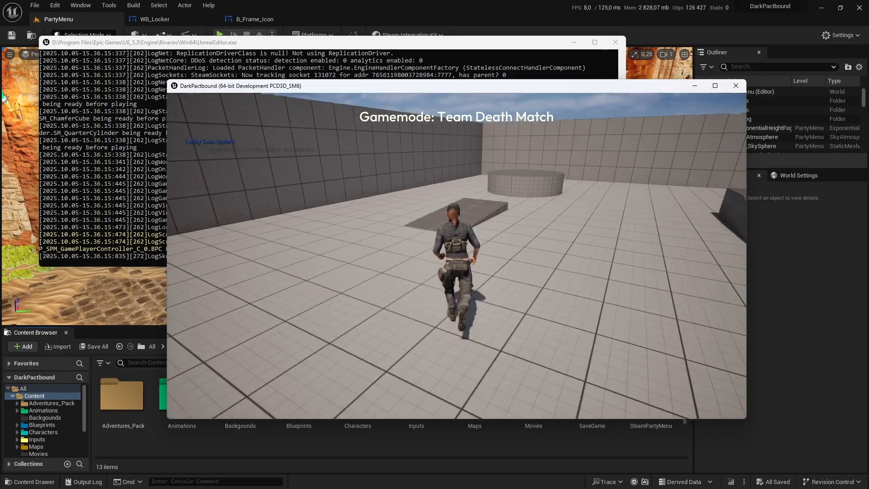
pyautogui.press('d')
pyautogui.press('w')
pyautogui.press('a')
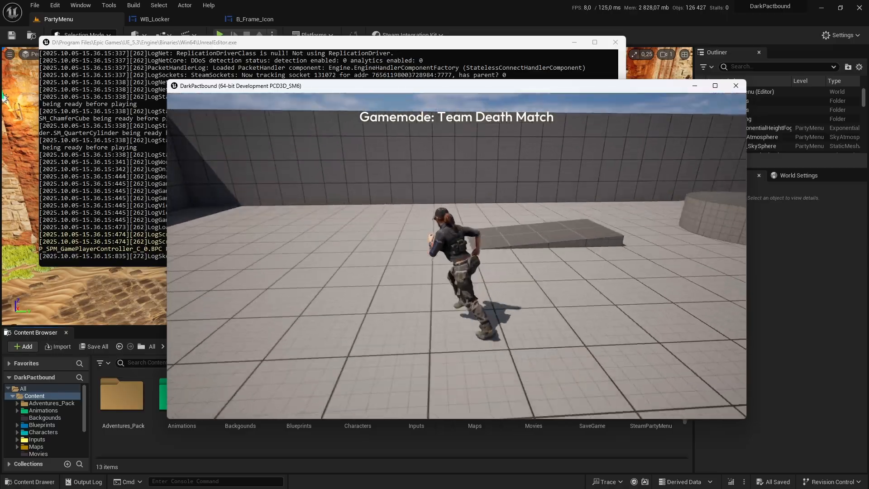
pyautogui.press('space')
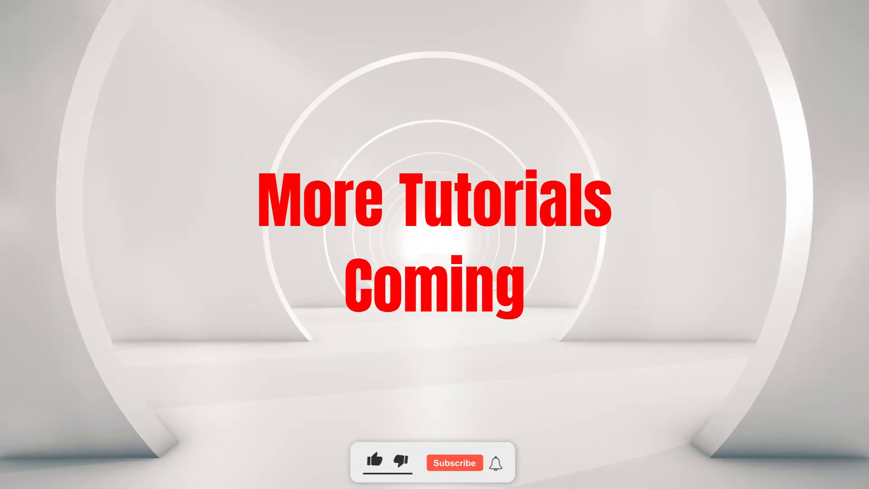